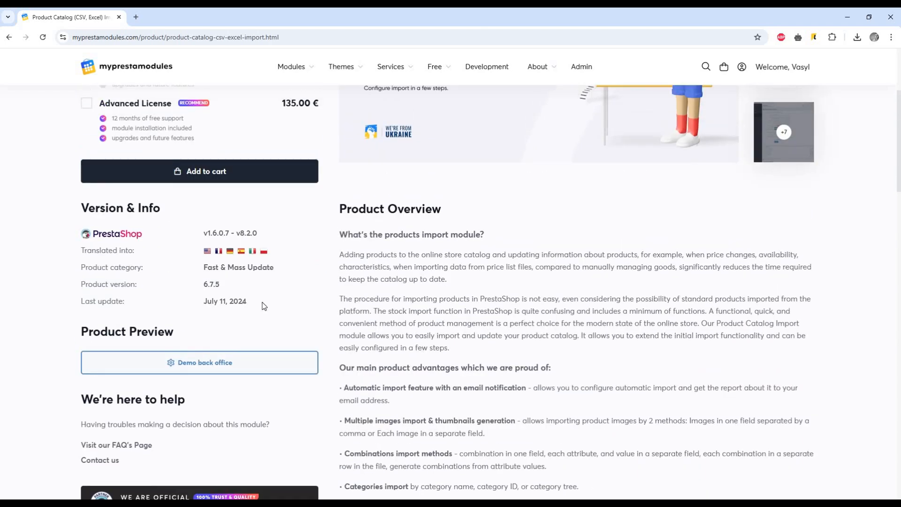
Open the Product Catalog Import module's demo back office from the MyPrestaModules product page
left_click(201, 363)
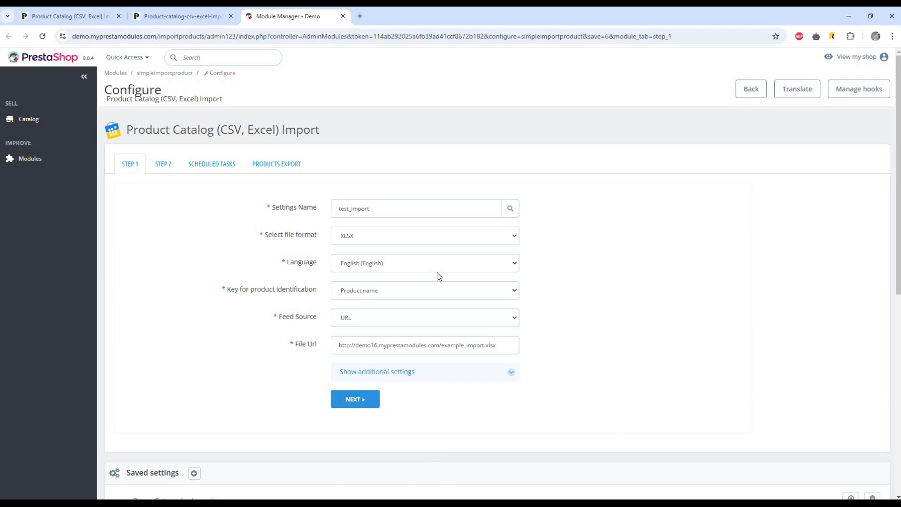
Confirm the additional settings keep URL feed source, English language and XLSX file format
left_click(512, 373)
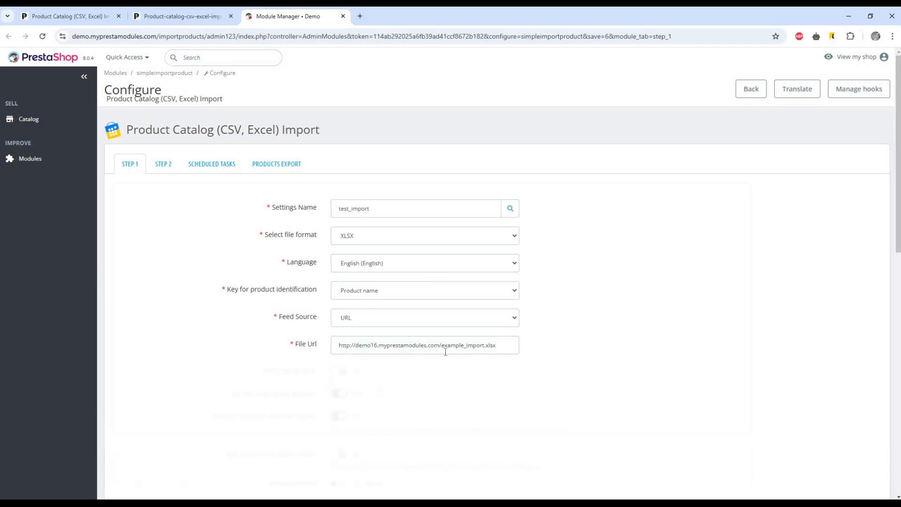
scroll(436, 351, "down", 2)
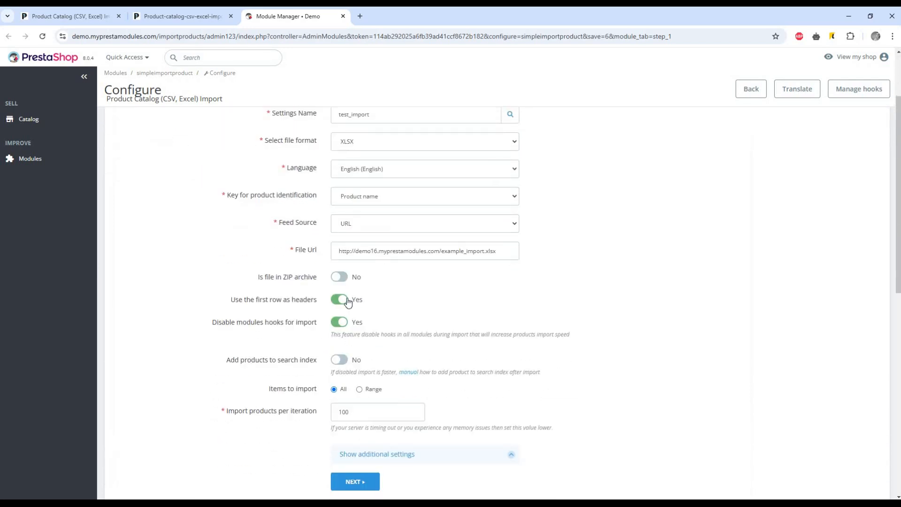
left_click(350, 229)
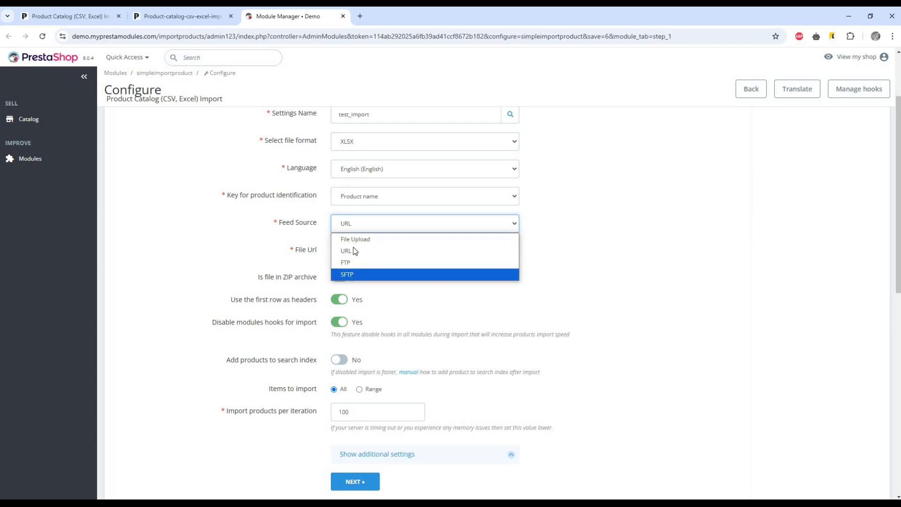
left_click(353, 251)
scroll(357, 190, "up", 2)
left_click(389, 270)
left_click(389, 270)
left_click(372, 237)
left_click(372, 236)
scroll(392, 373, "down", 3)
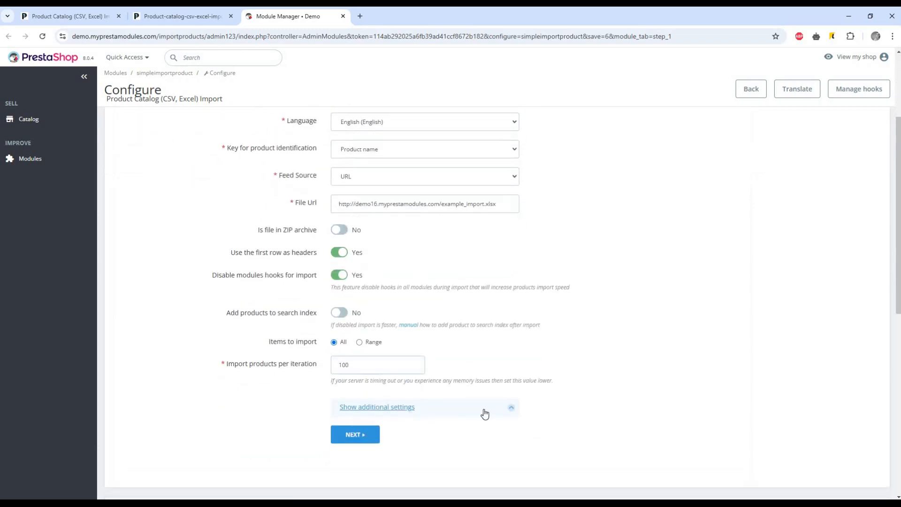
left_click(510, 410)
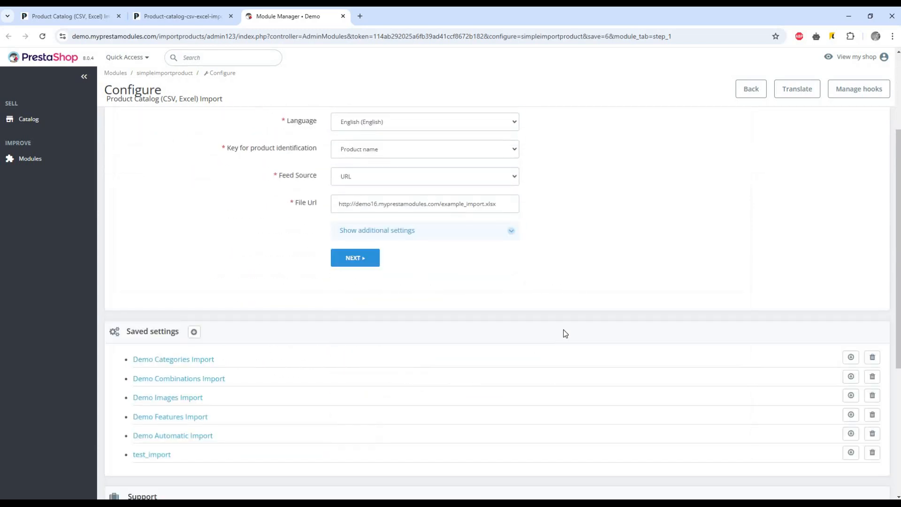
scroll(469, 323, "down", 3)
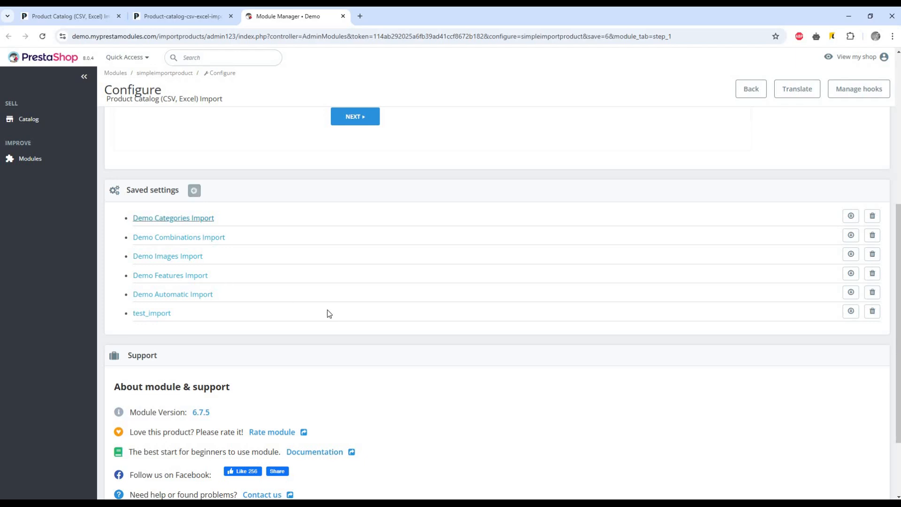
scroll(445, 293, "down", 1)
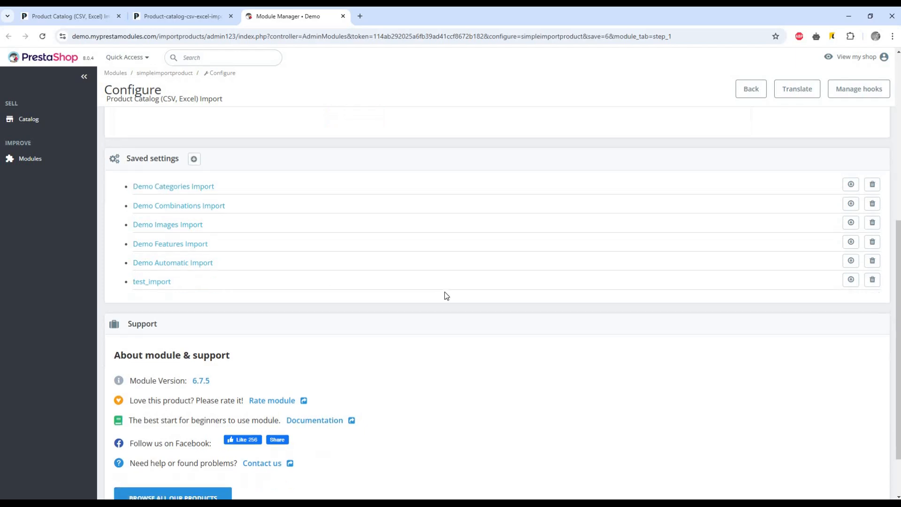
scroll(378, 303, "up", 1)
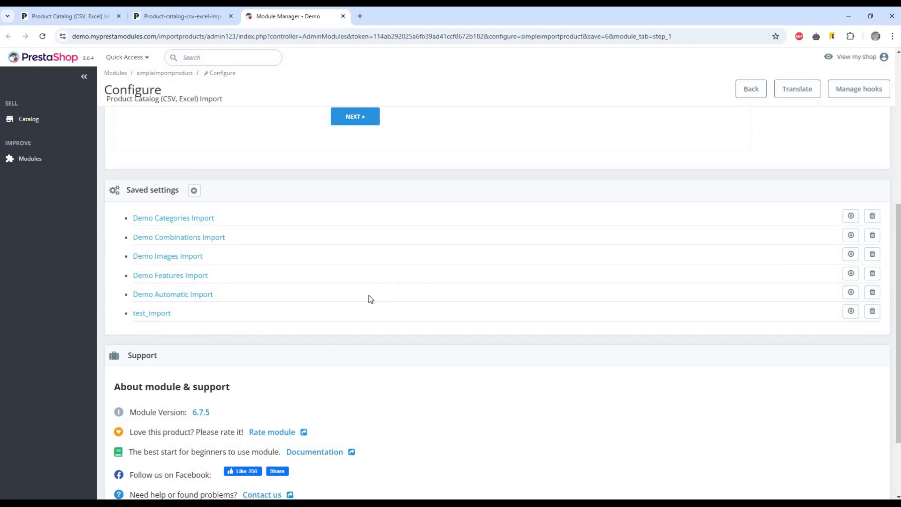
scroll(368, 290, "down", 2)
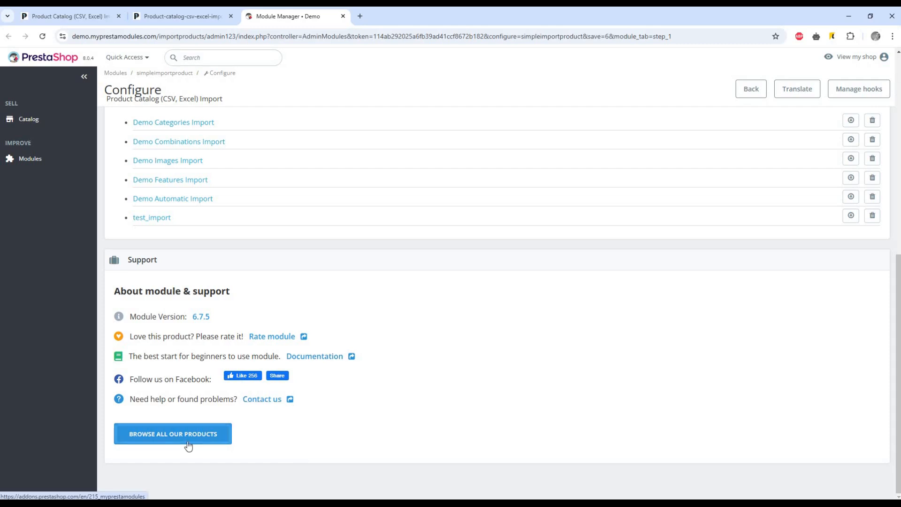
scroll(467, 384, "up", 8)
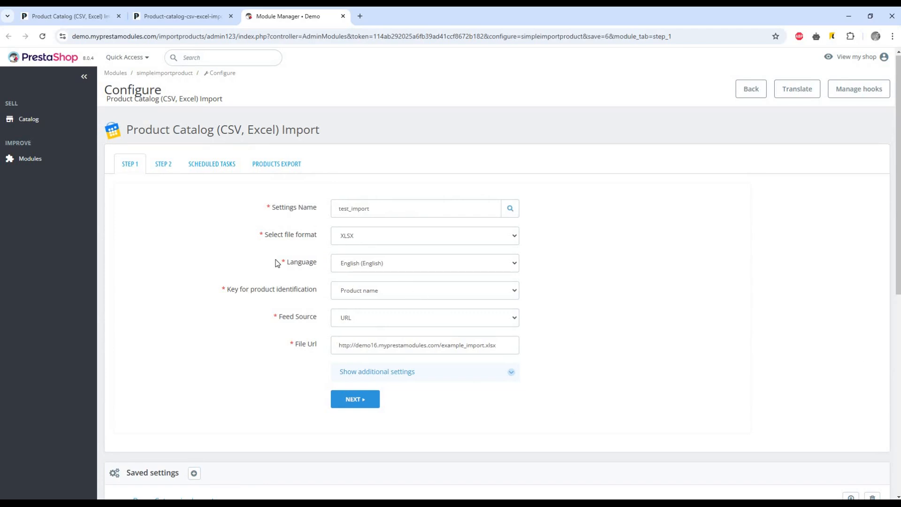
Keep Product name as the identification key and submit Step 1 with NEXT
left_click(381, 294)
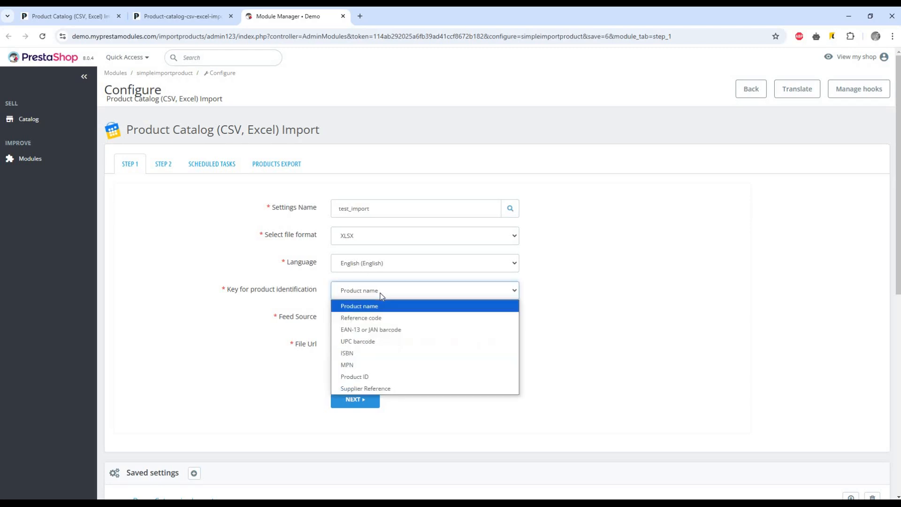
left_click(397, 206)
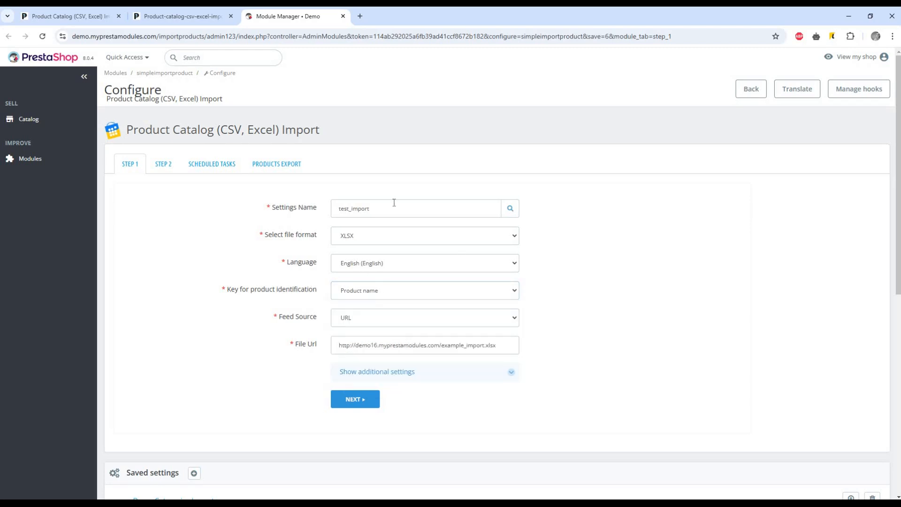
left_click(372, 376)
scroll(370, 368, "down", 5)
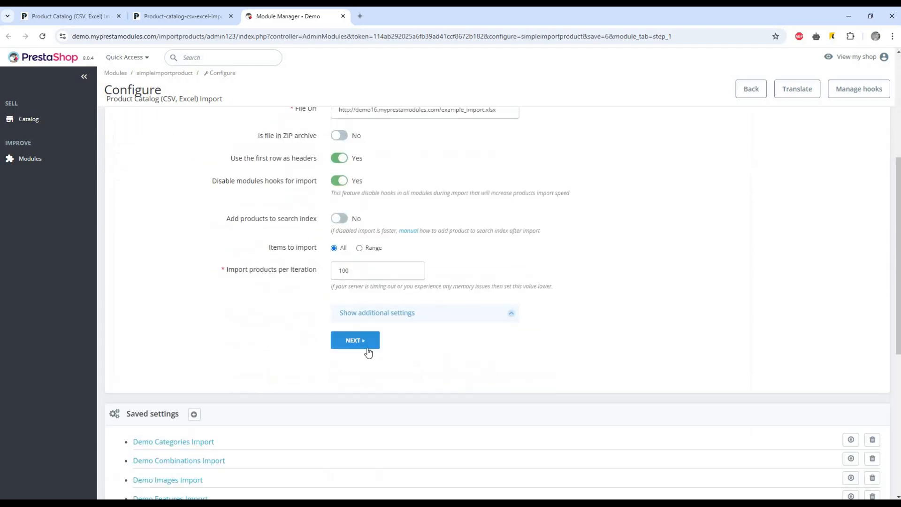
scroll(366, 347, "up", 1)
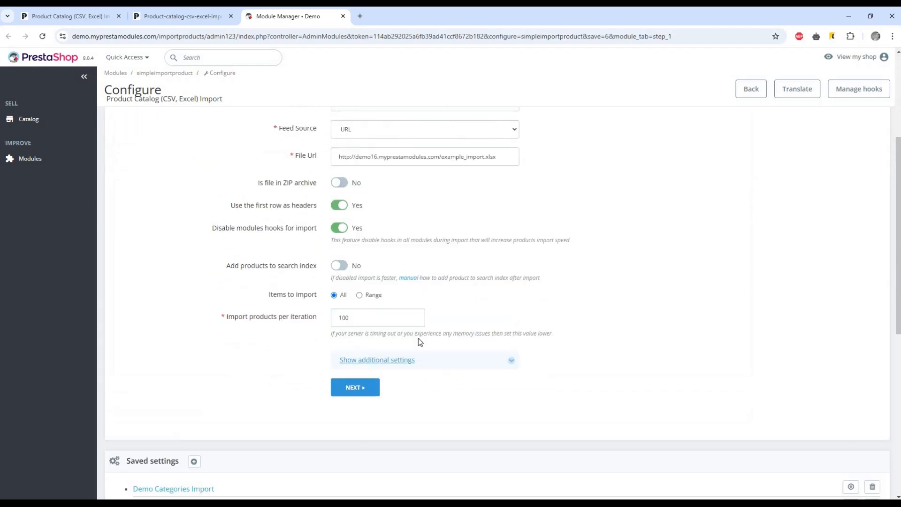
left_click(418, 339)
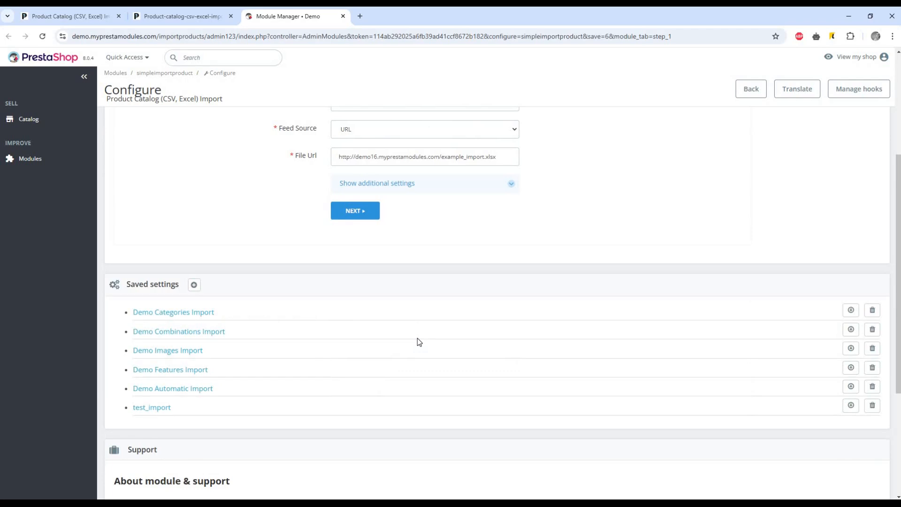
scroll(413, 338, "up", 3)
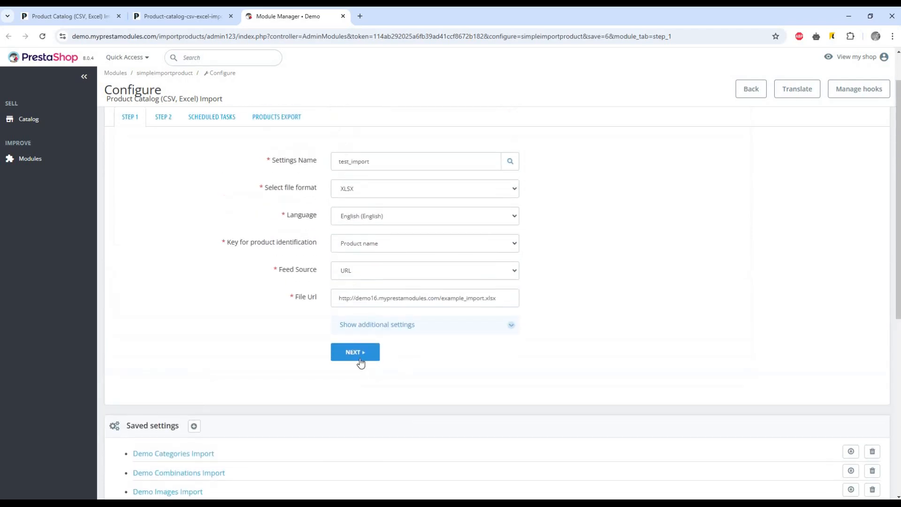
left_click(361, 355)
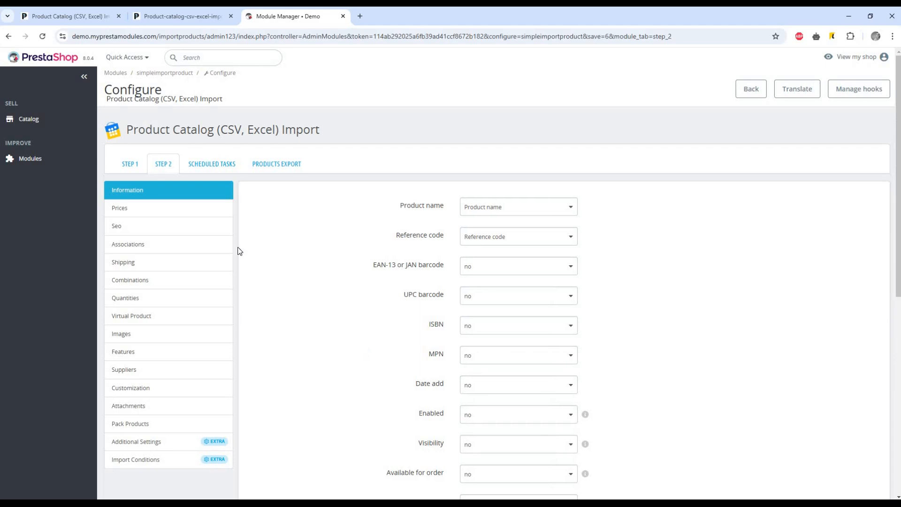
Glance at the Prices mappings, then keep Product name mapped to the Product name column
scroll(529, 245, "down", 2)
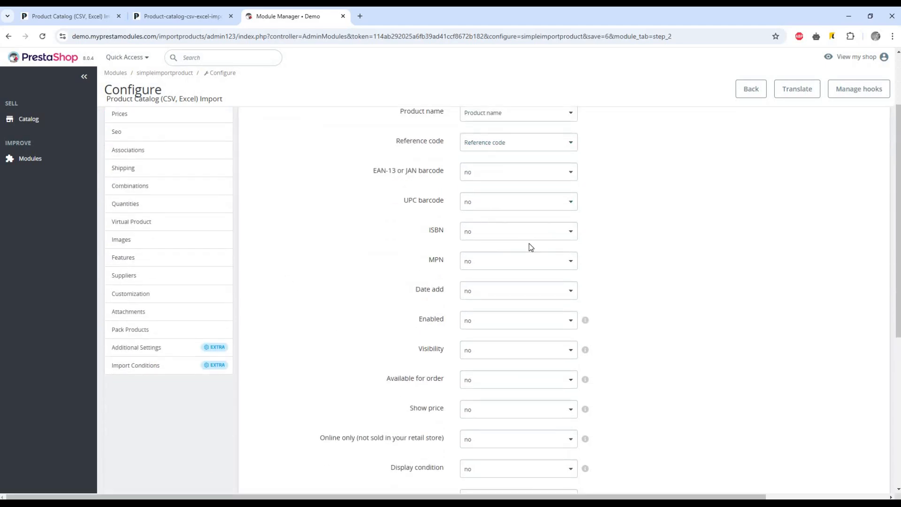
scroll(444, 312, "up", 1)
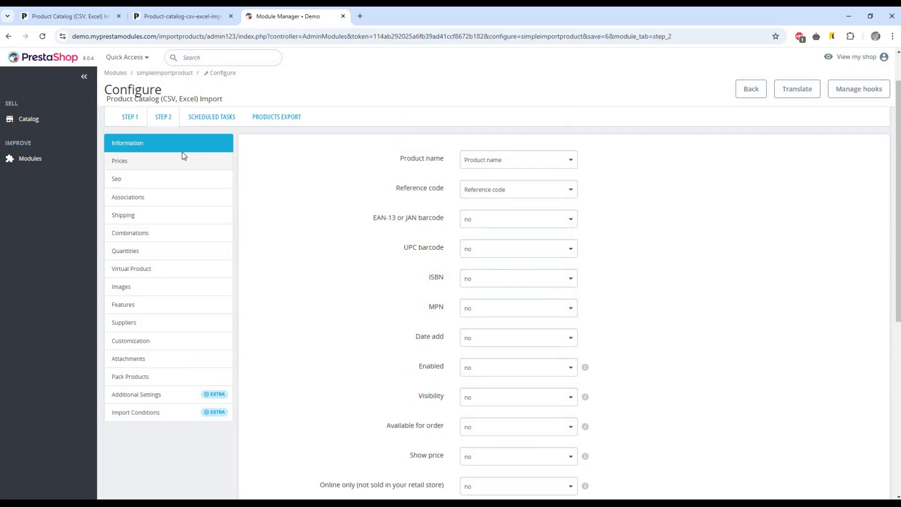
left_click(171, 164)
left_click(170, 143)
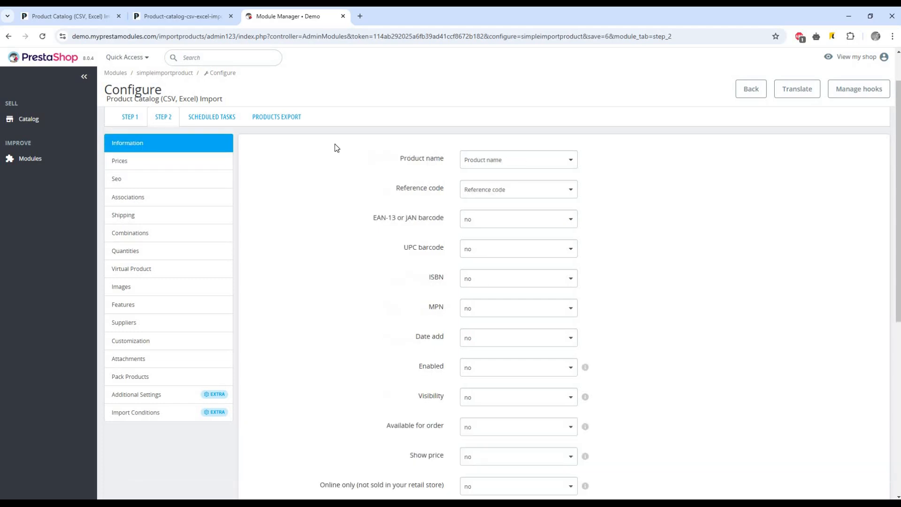
left_click(496, 168)
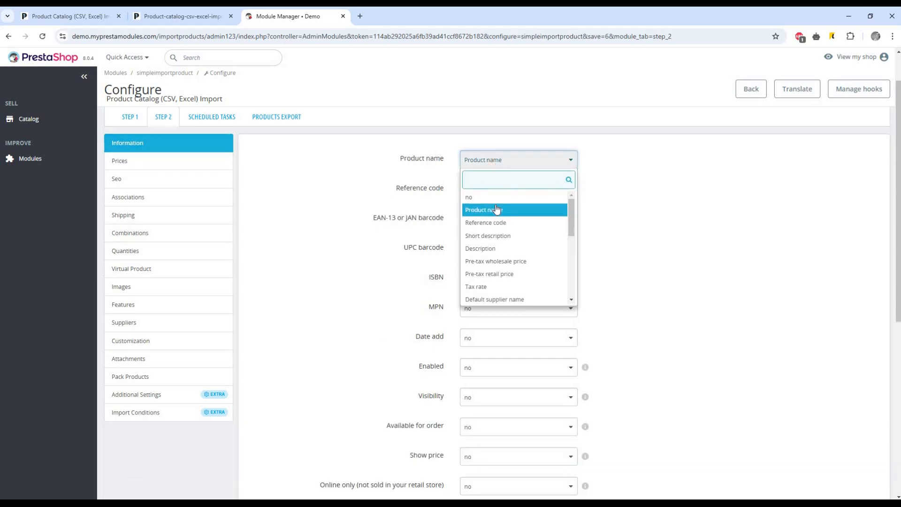
left_click(497, 209)
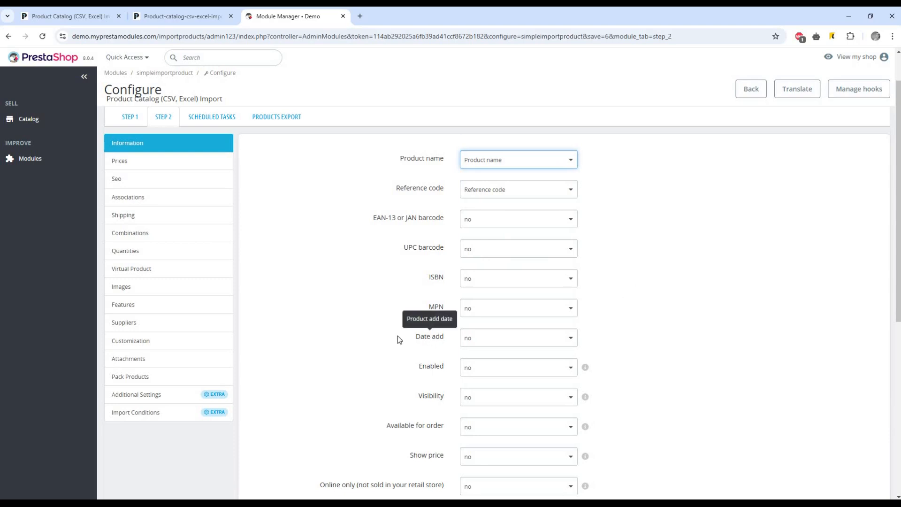
Review the SEO mappings, leaving meta title unmapped, then the Information, Prices and Shipping mappings
left_click(131, 179)
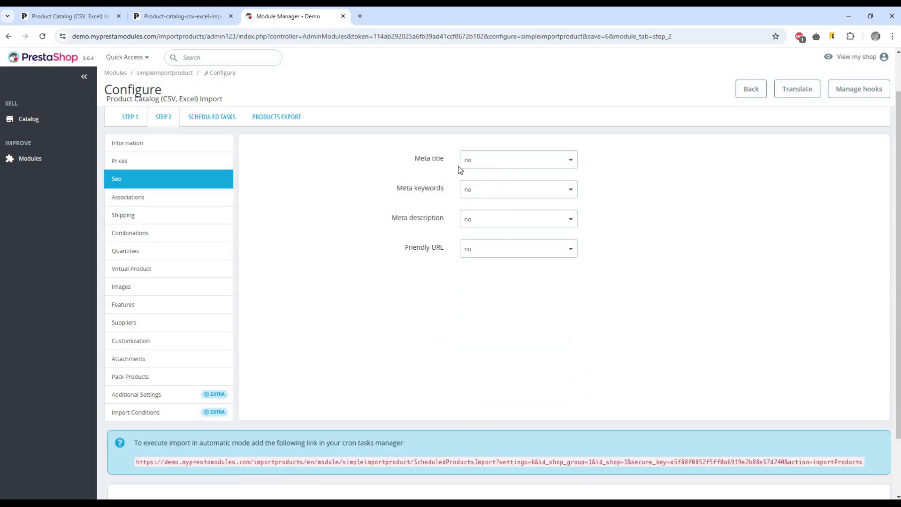
left_click(487, 167)
left_click(488, 168)
left_click(147, 149)
left_click(148, 161)
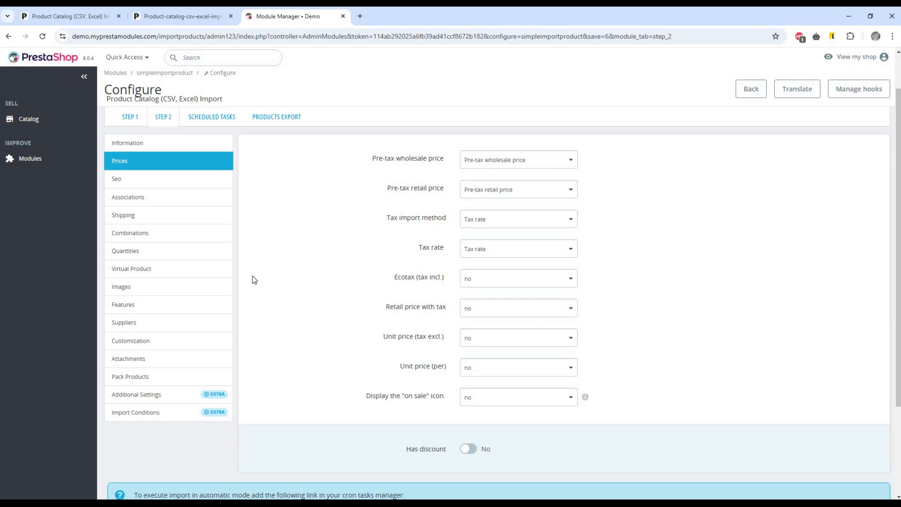
scroll(133, 175, "down", 1)
left_click(133, 173)
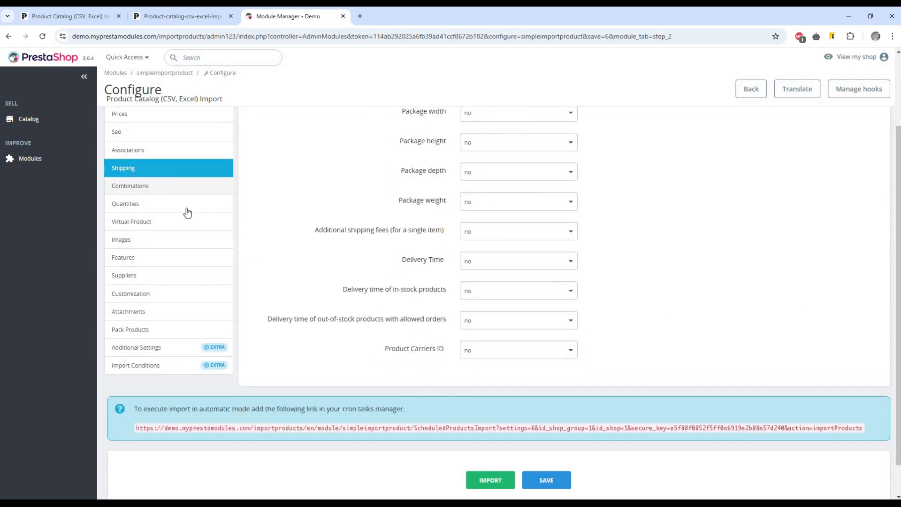
scroll(187, 214, "up", 1)
Browse the Combinations, Virtual, Quantities, Images, Features, Suppliers, Customization, Attachments and Pack Products sections
left_click(202, 224)
left_click(164, 274)
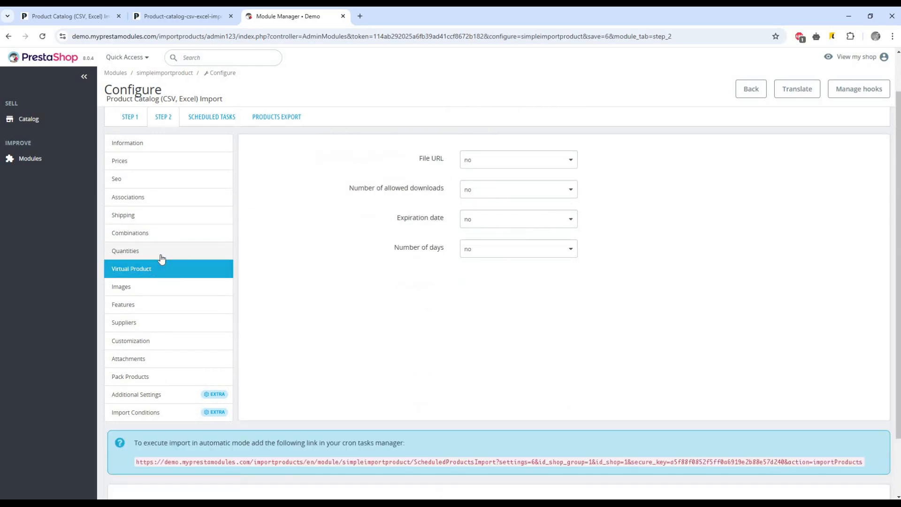
left_click(160, 252)
scroll(161, 251, "down", 1)
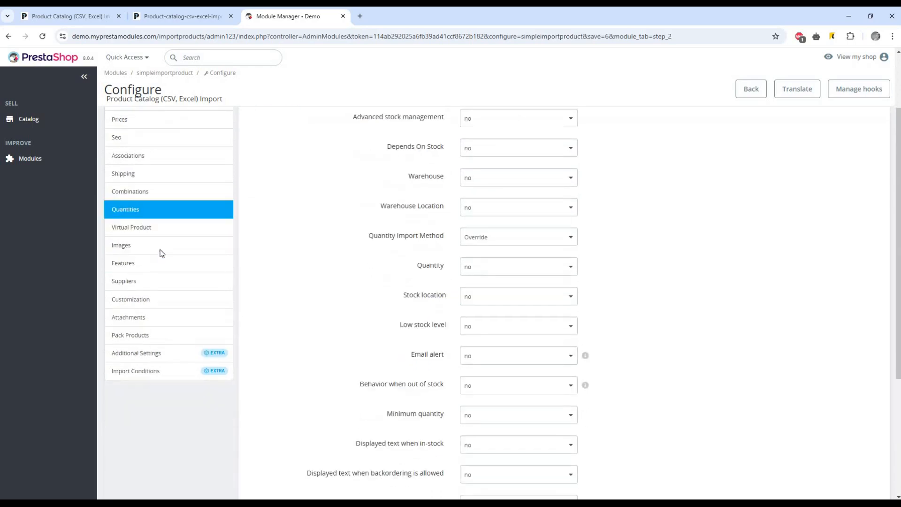
left_click(138, 243)
left_click(132, 261)
scroll(251, 270, "down", 1)
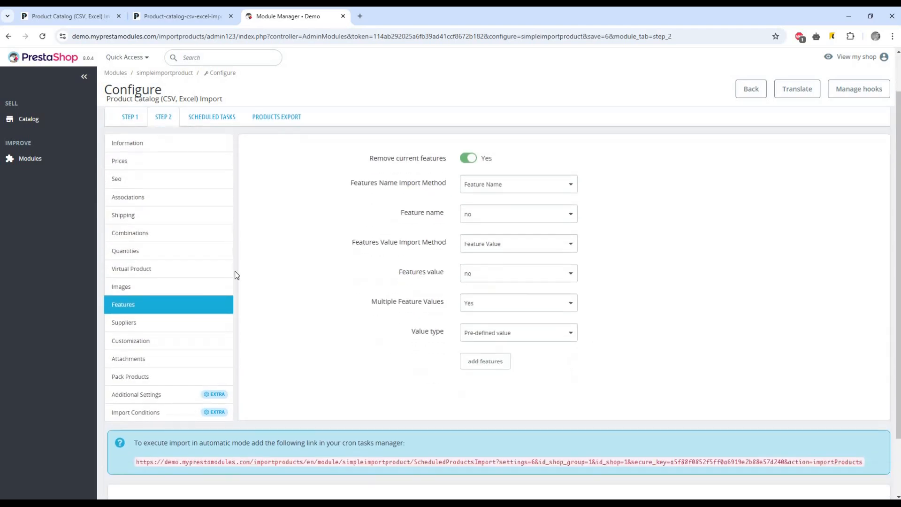
left_click(145, 322)
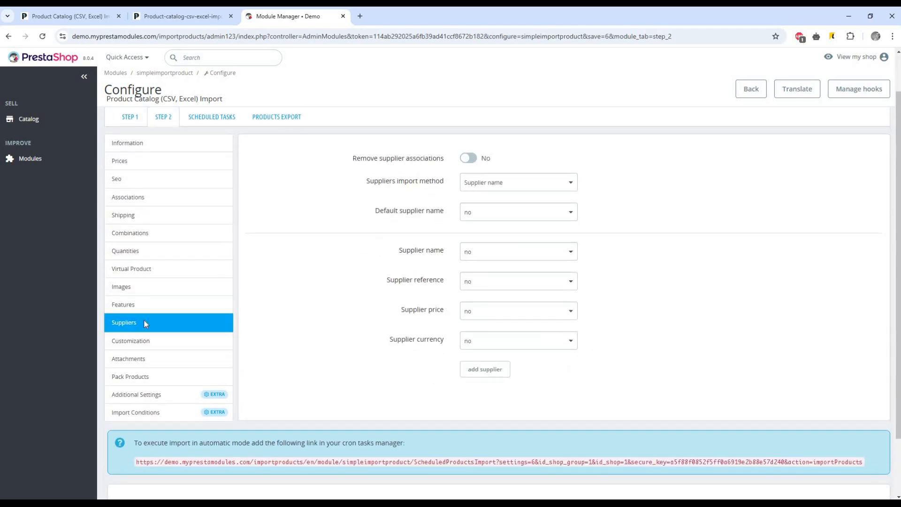
left_click(131, 344)
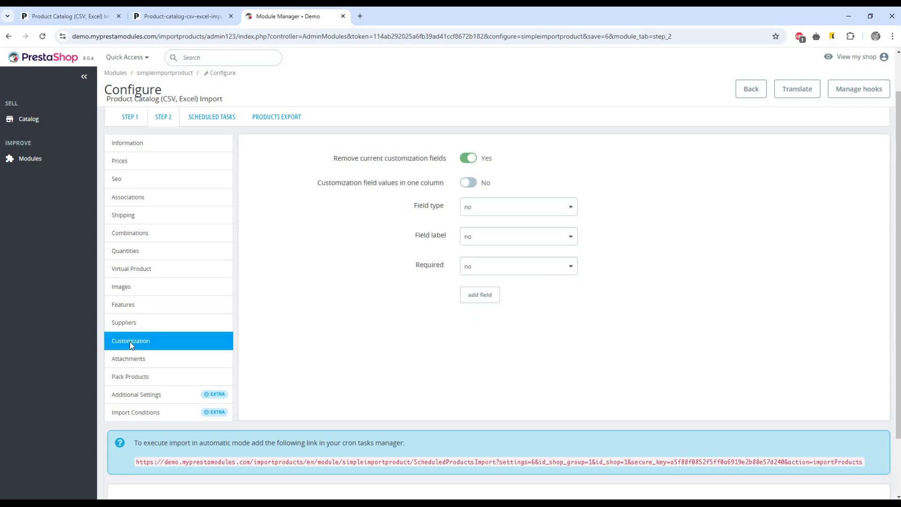
left_click(144, 359)
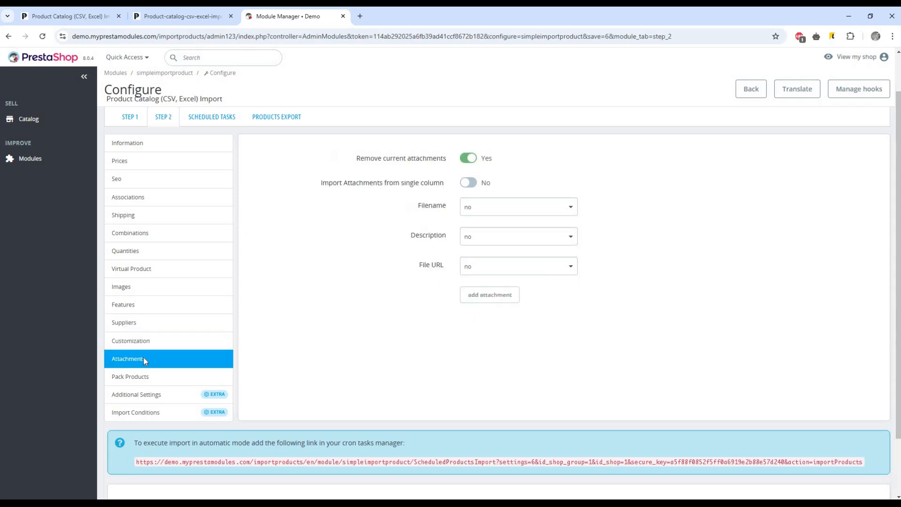
left_click(143, 380)
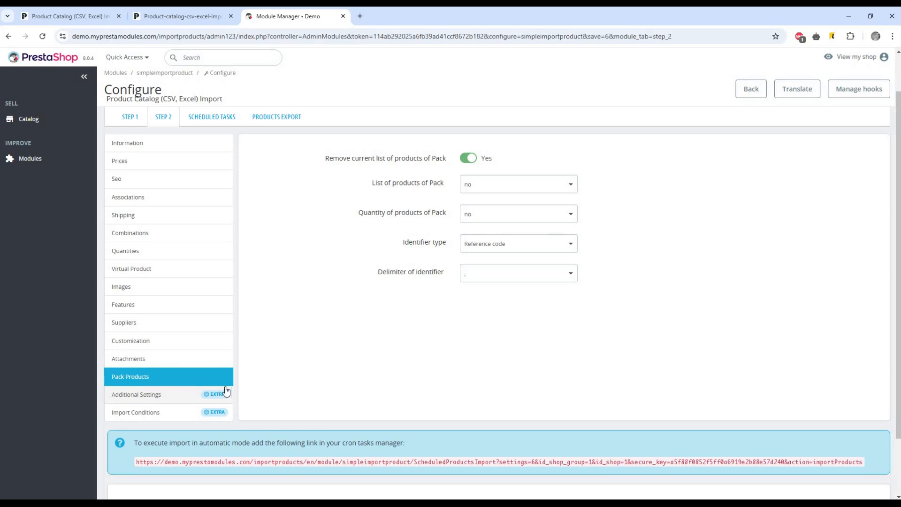
Show Import Conditions, keep new products set to Add, and expand the full category tree
left_click(159, 412)
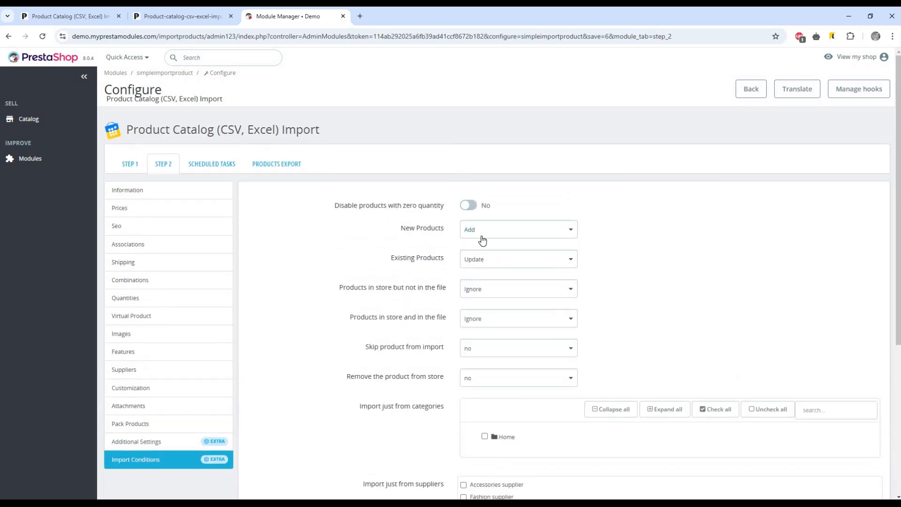
left_click(481, 237)
left_click(486, 237)
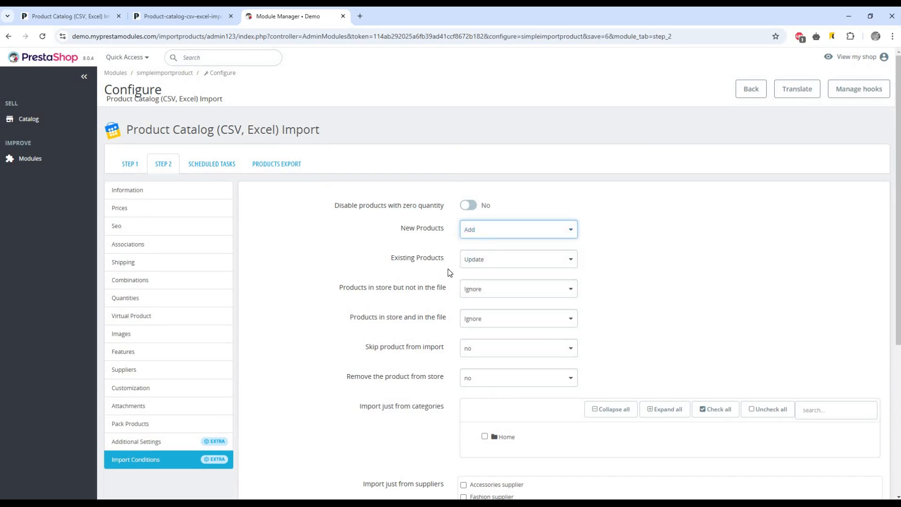
scroll(447, 269, "down", 2)
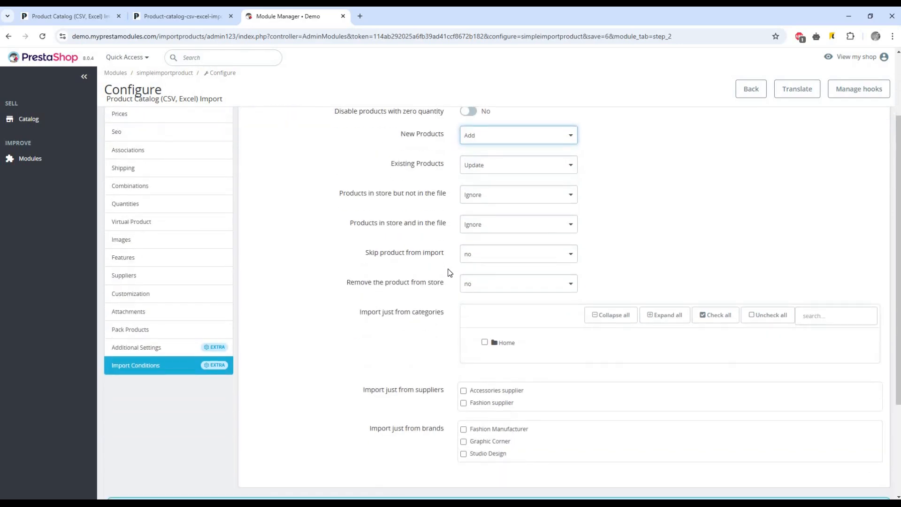
scroll(453, 272, "down", 1)
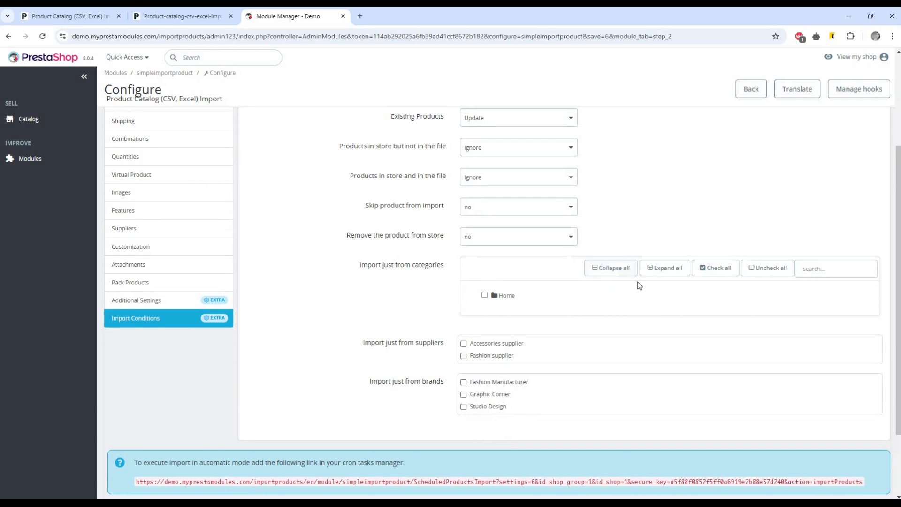
left_click(661, 276)
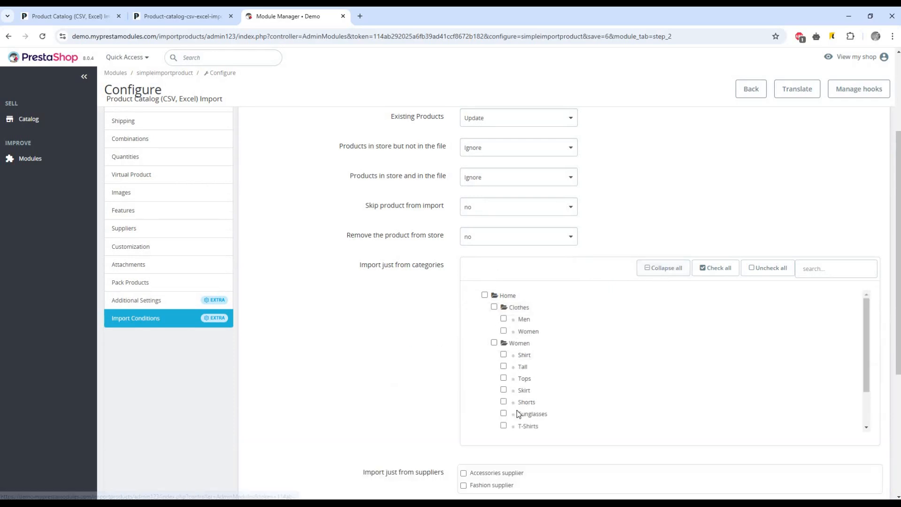
scroll(520, 375, "up", 1)
scroll(519, 376, "up", 2)
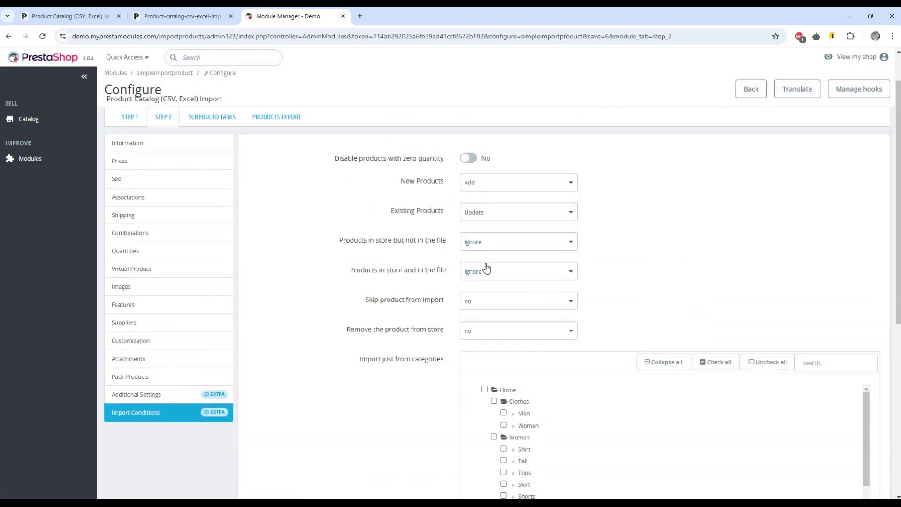
Confirm unmatched store products stay Ignore and existing products stay Update
left_click(487, 269)
left_click(486, 268)
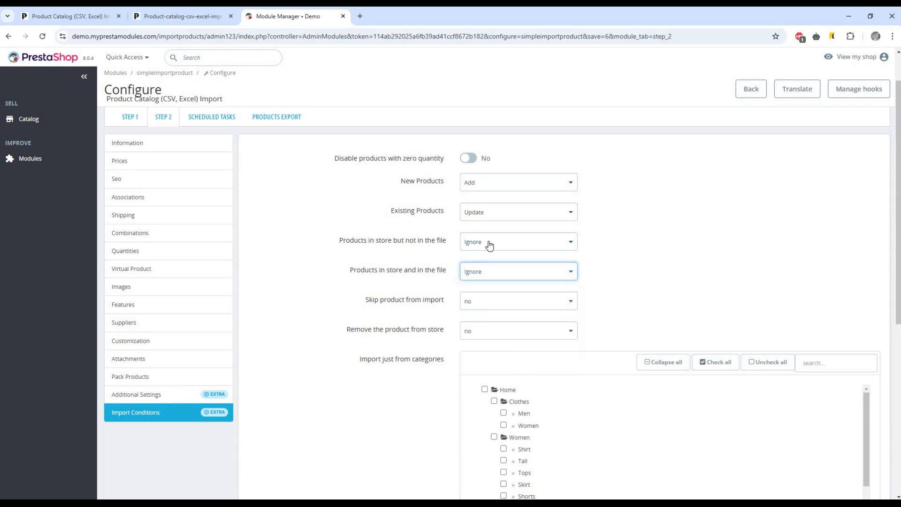
left_click(489, 245)
left_click(488, 245)
left_click(491, 212)
left_click(491, 212)
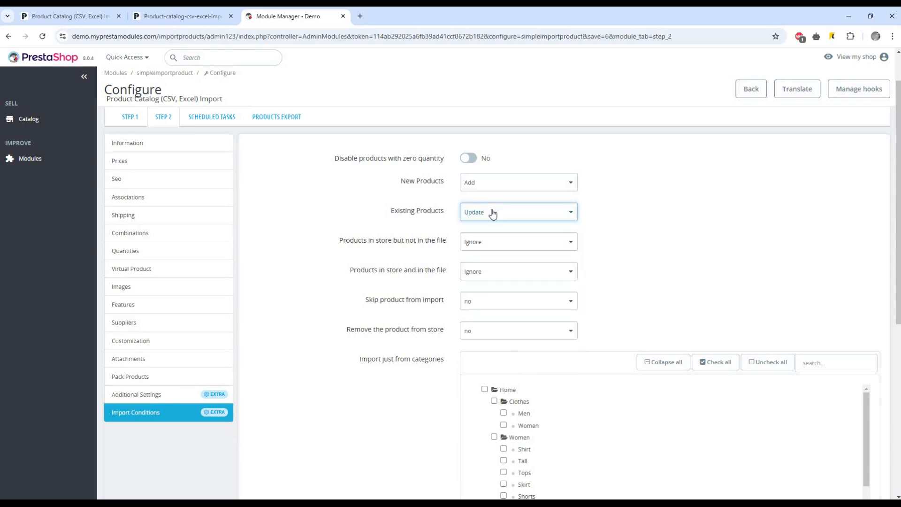
Show Additional Settings and collapse the available file fields list
left_click(160, 395)
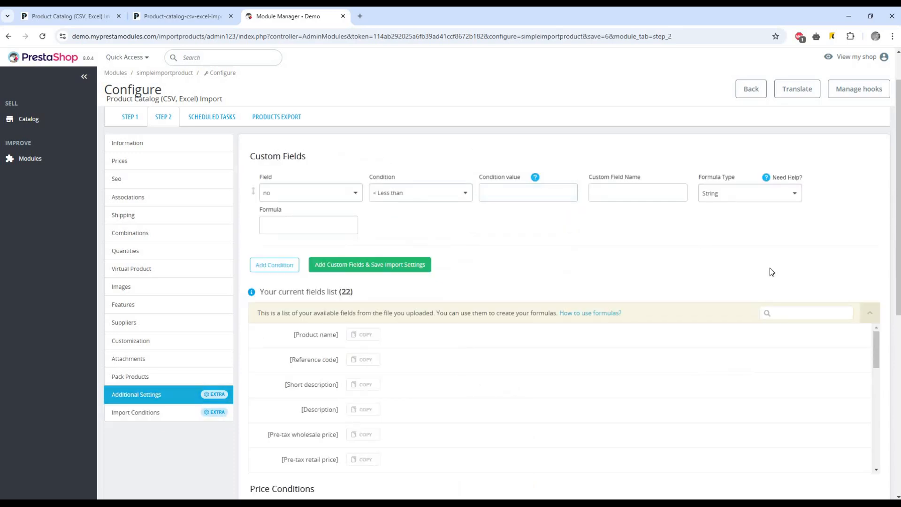
left_click(869, 313)
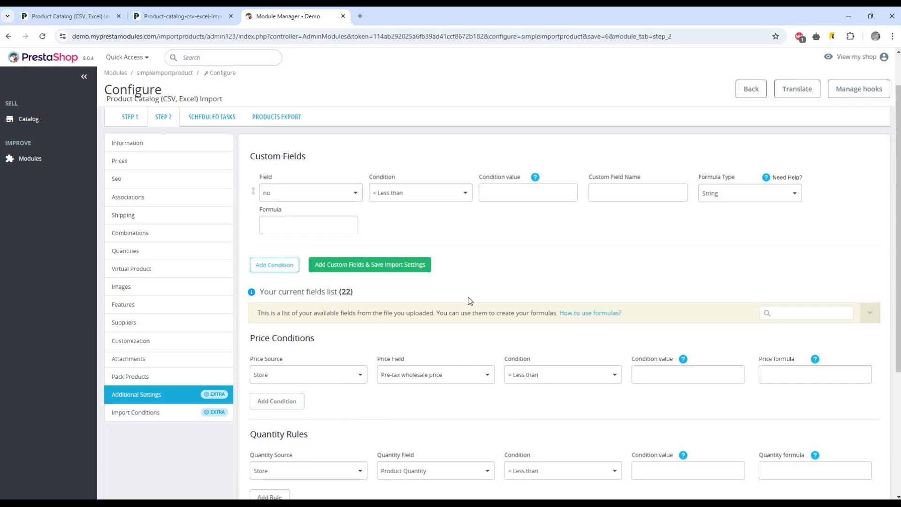
scroll(470, 301, "down", 1)
scroll(469, 301, "up", 2)
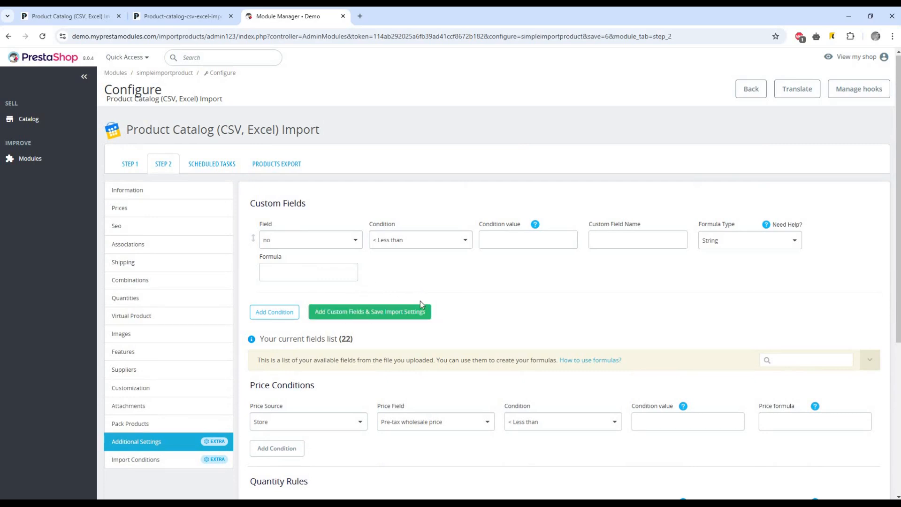
Base the first custom field on Pre-tax wholesale price, adding then removing a second condition row
left_click(295, 242)
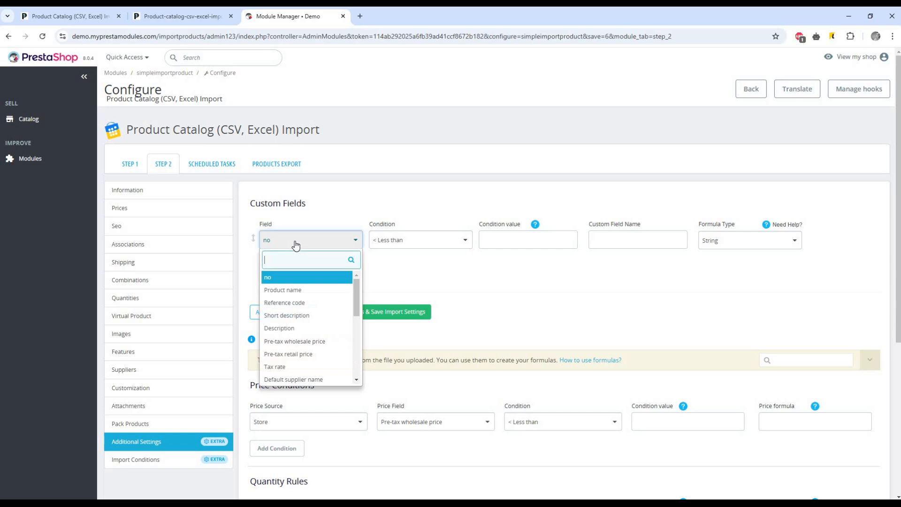
left_click(294, 341)
left_click(431, 244)
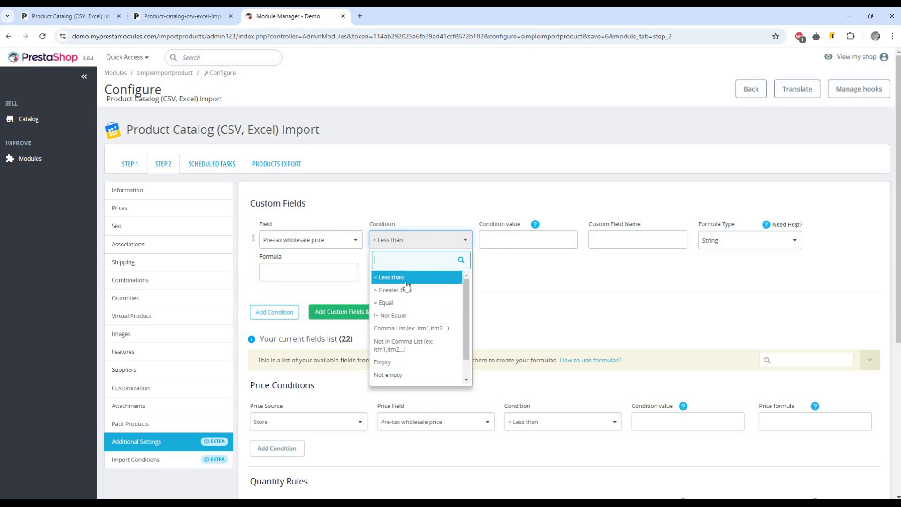
left_click(536, 225)
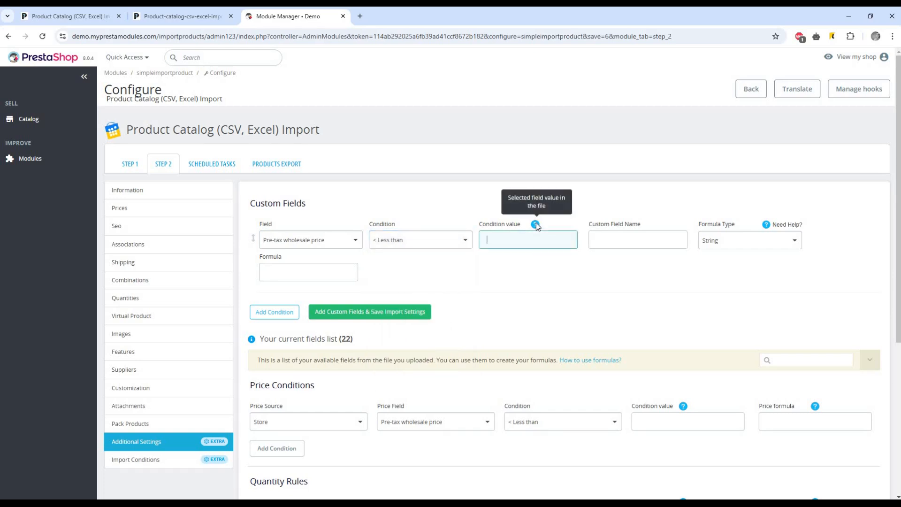
left_click(625, 243)
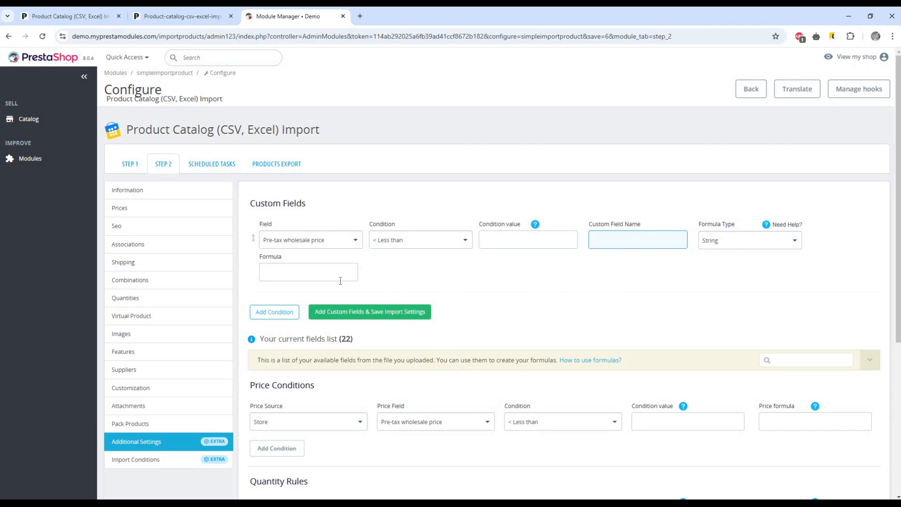
left_click(318, 271)
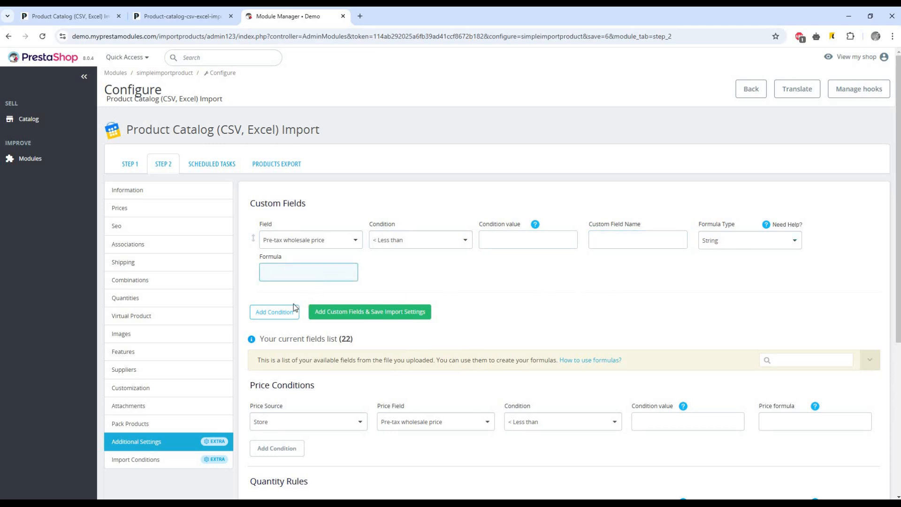
left_click(284, 313)
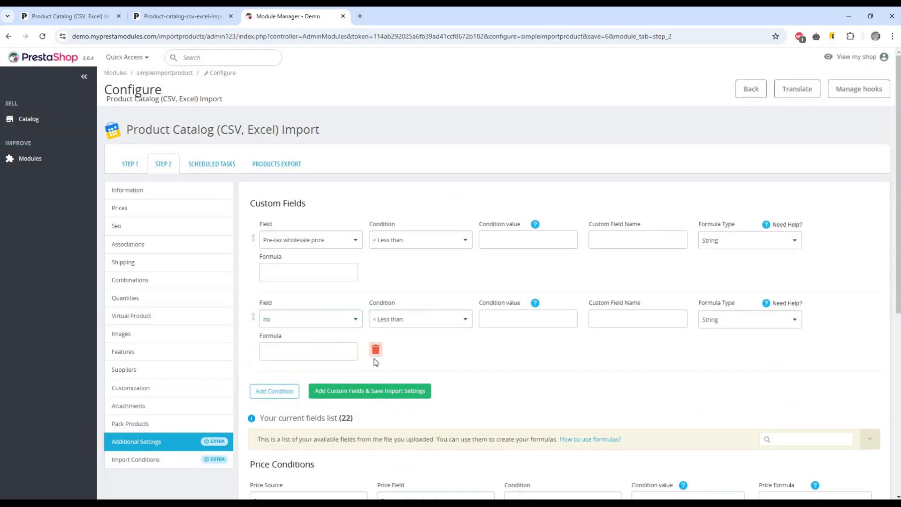
left_click(375, 352)
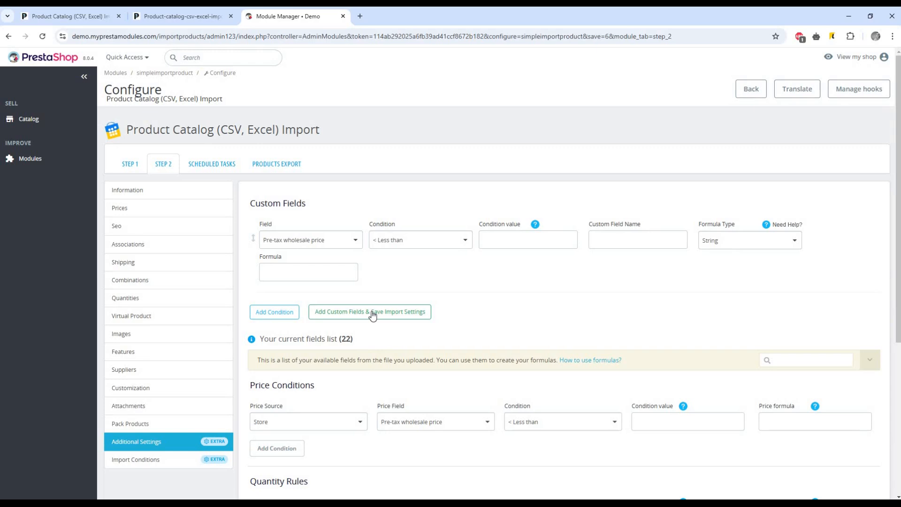
Highlight the Price Conditions and Quantity Rules sections
scroll(372, 314, "down", 3)
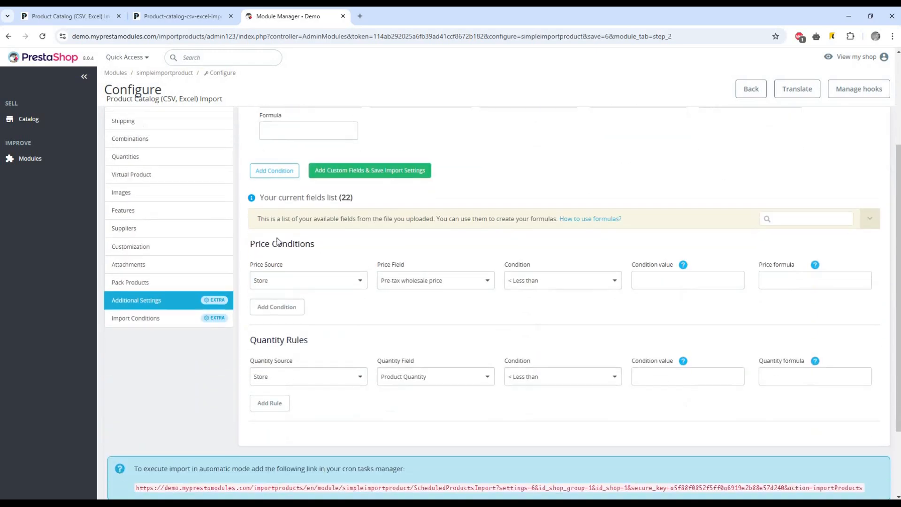
left_click_drag(252, 244, 347, 245)
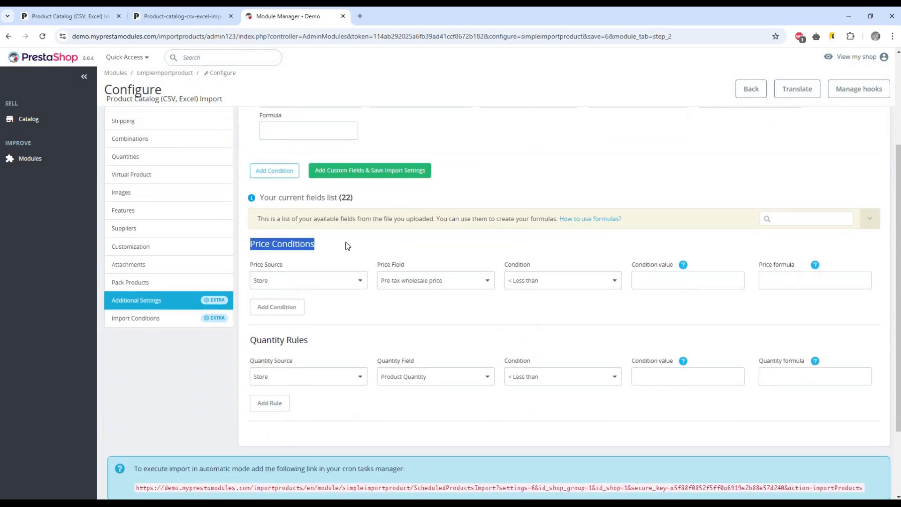
left_click(303, 253)
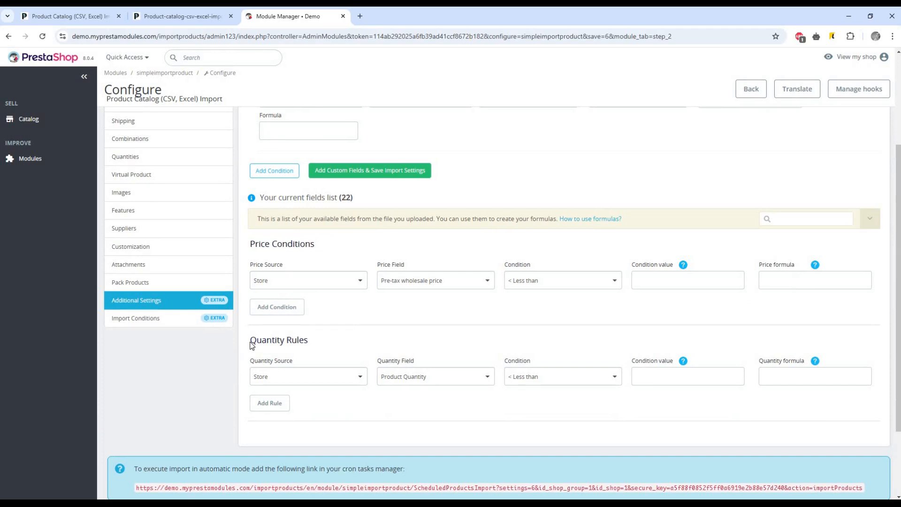
left_click_drag(251, 340, 292, 340)
left_click(276, 342)
Scroll to the form's end and highlight the cron instruction sentence and cron import link
scroll(533, 336, "down", 2)
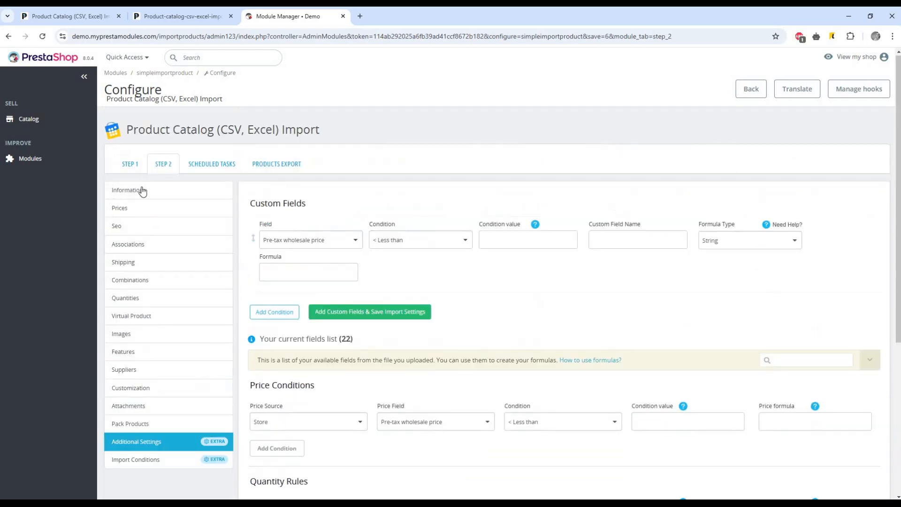
scroll(506, 205, "down", 7)
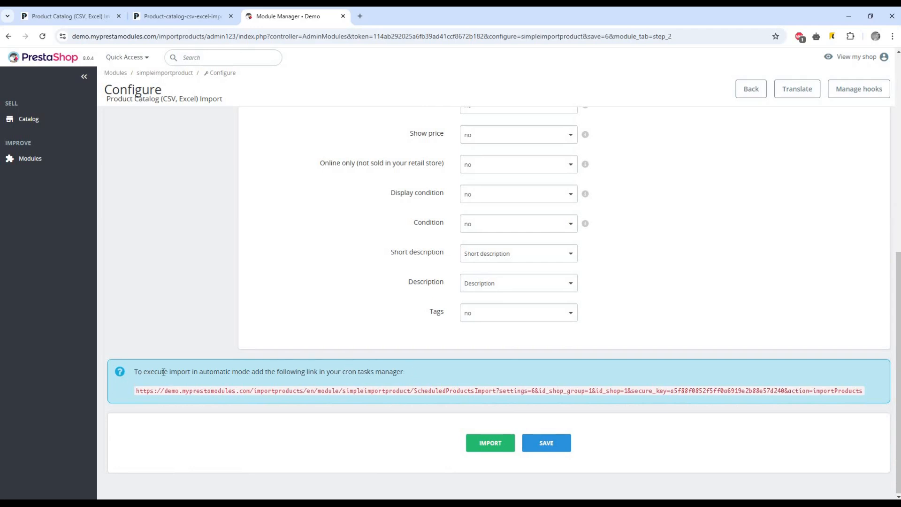
triple_click(315, 371)
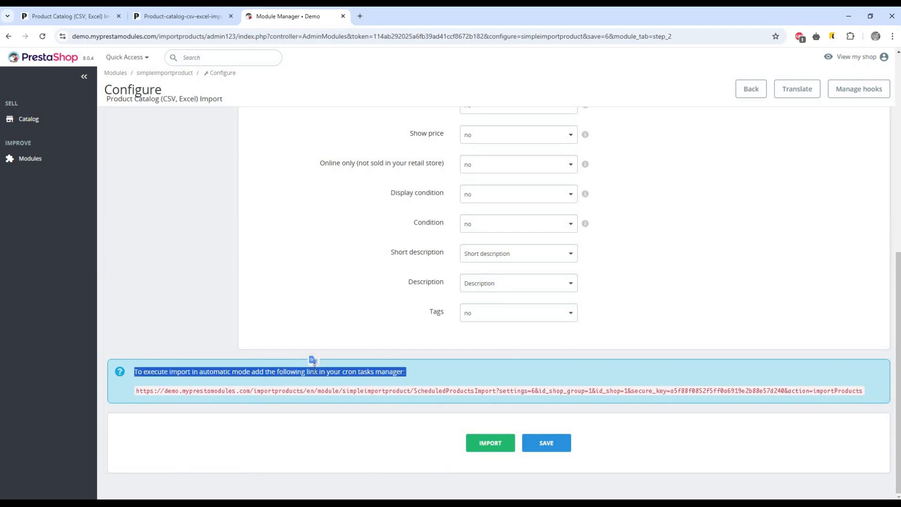
left_click(314, 371)
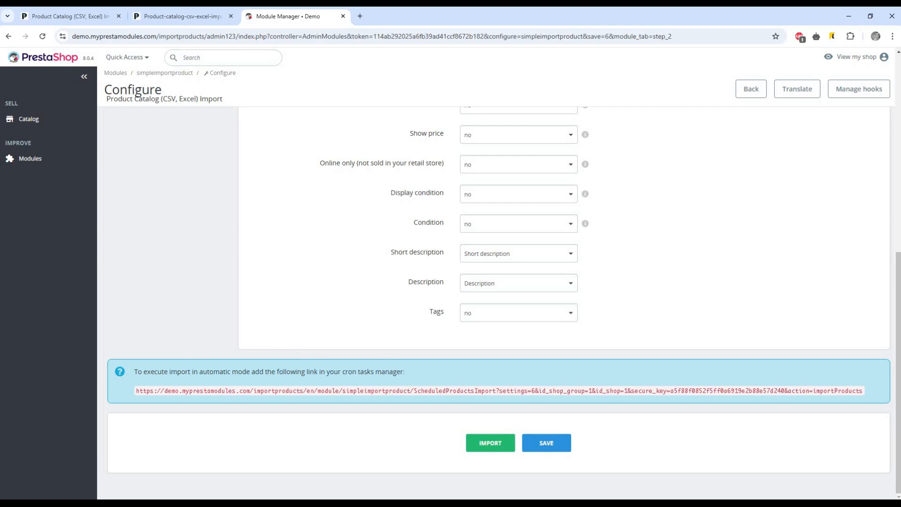
triple_click(357, 371)
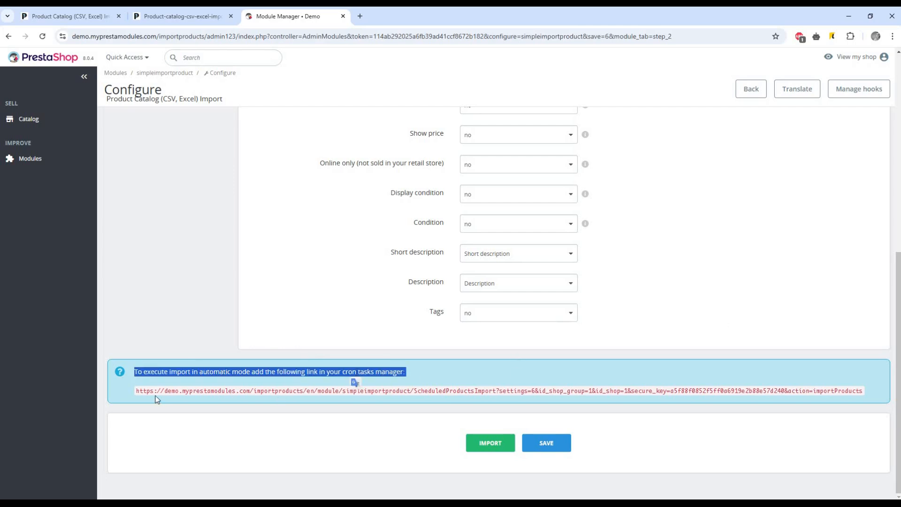
left_click_drag(136, 390, 862, 398)
left_click(857, 394)
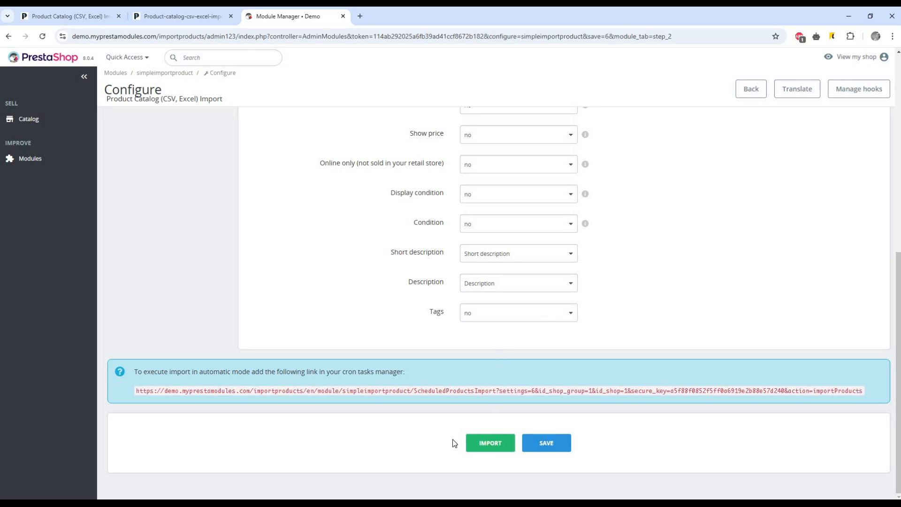
Run the import to 100%: 7/7 products, no errors, 28 of 28 images copied
left_click(484, 444)
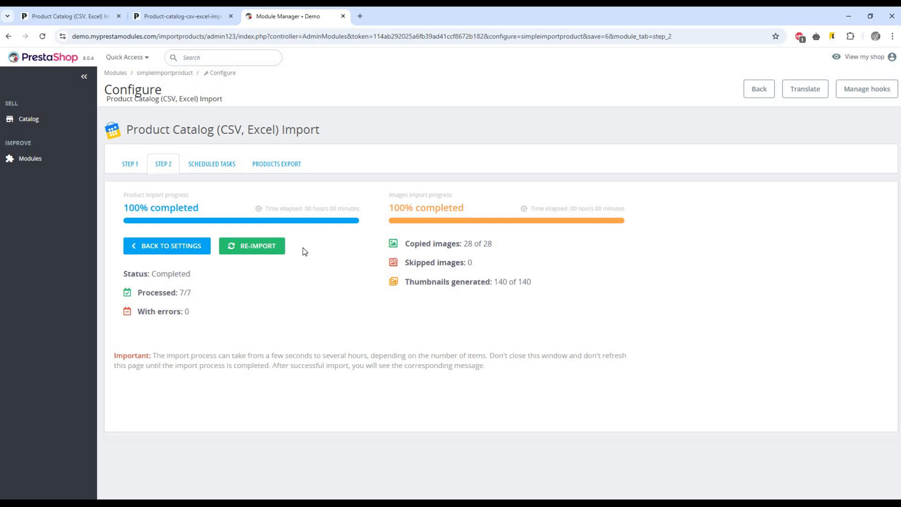
Show Scheduled Tasks, noting no cron tasks exist, and begin a new task
left_click(207, 168)
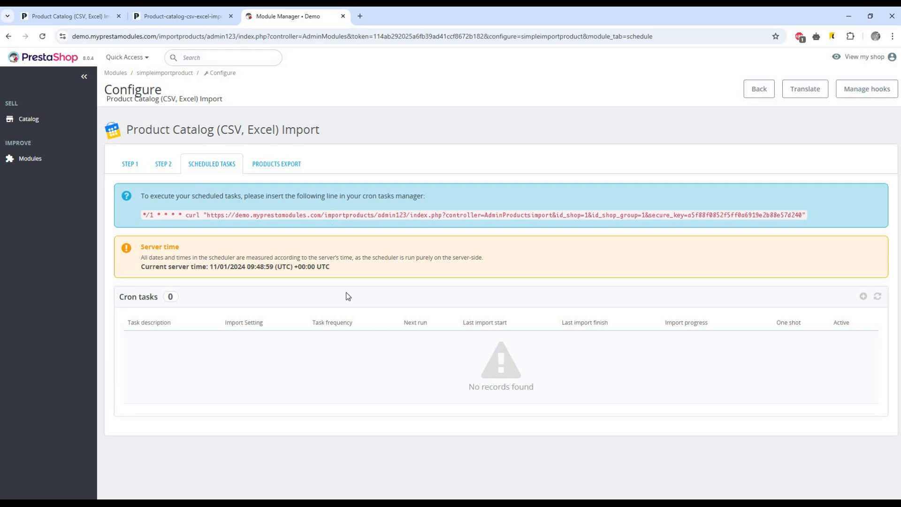
triple_click(486, 385)
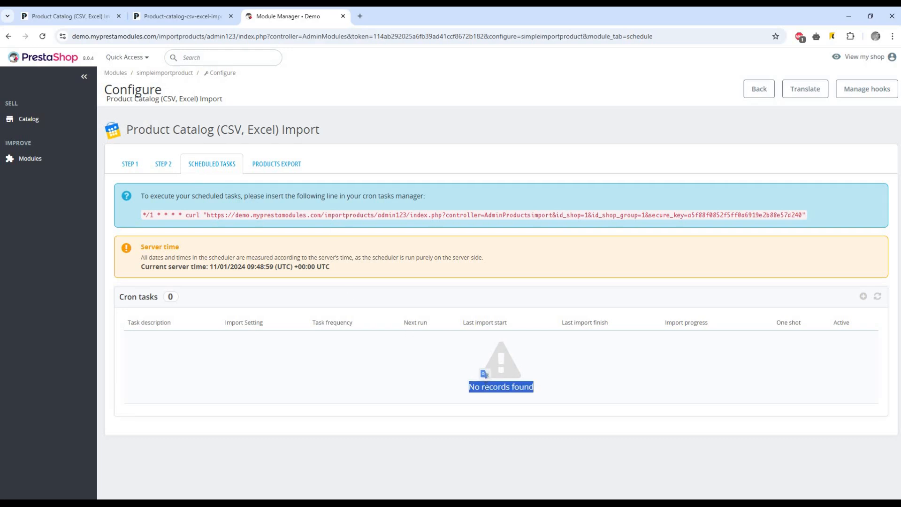
left_click(510, 382)
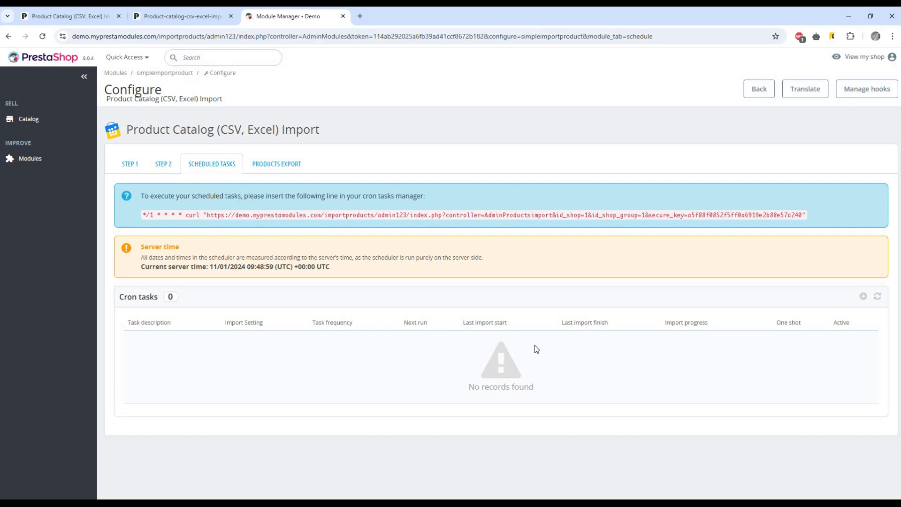
left_click(863, 297)
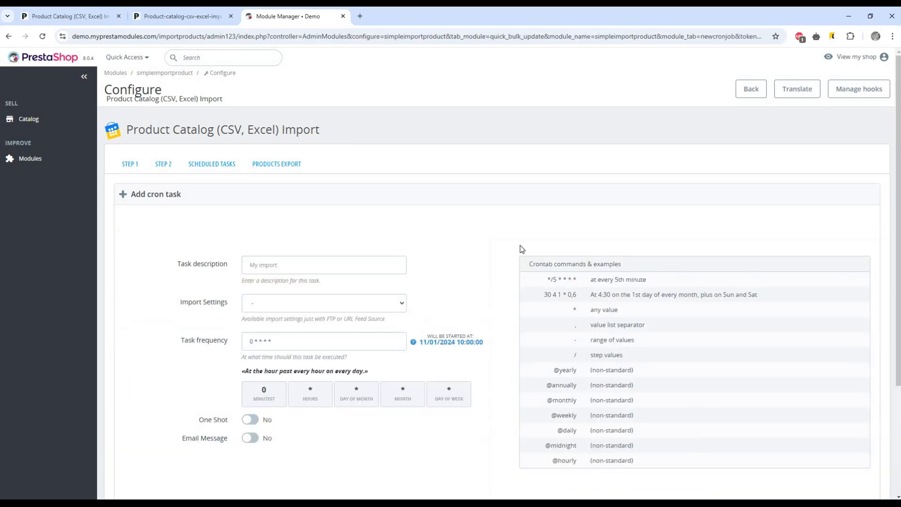
Describe the task as 'Demo task #1' and choose the Demo Images Import settings
scroll(520, 250, "down", 2)
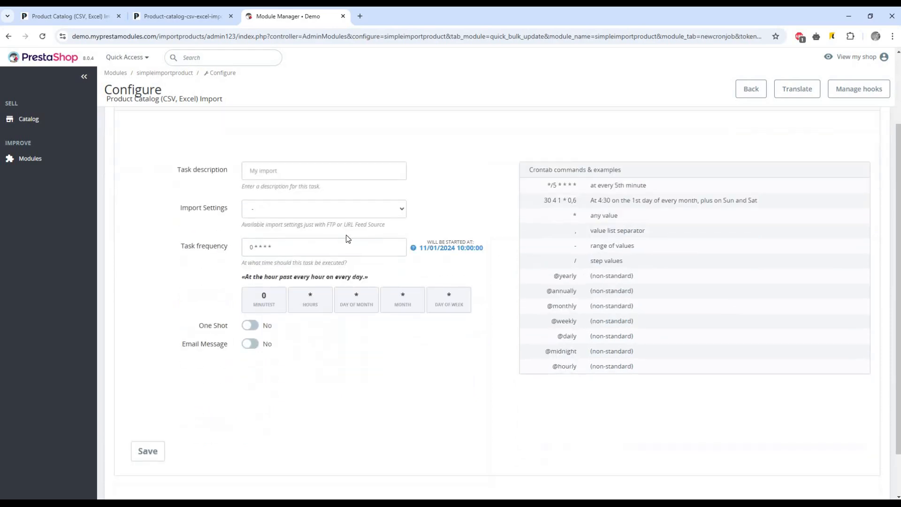
left_click(307, 173)
left_click(308, 196)
left_click(288, 209)
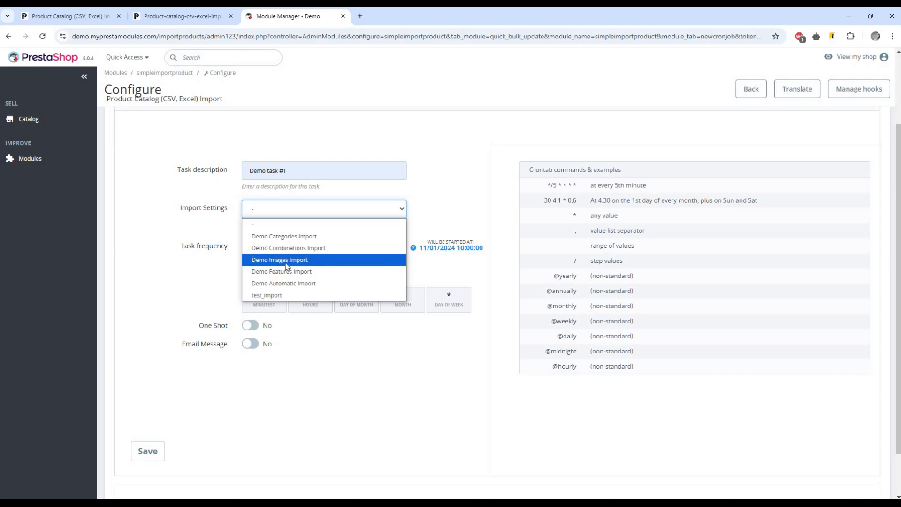
left_click(287, 263)
Set the task frequency to 0 5 * * * so it runs daily at 05:00
left_click(264, 245)
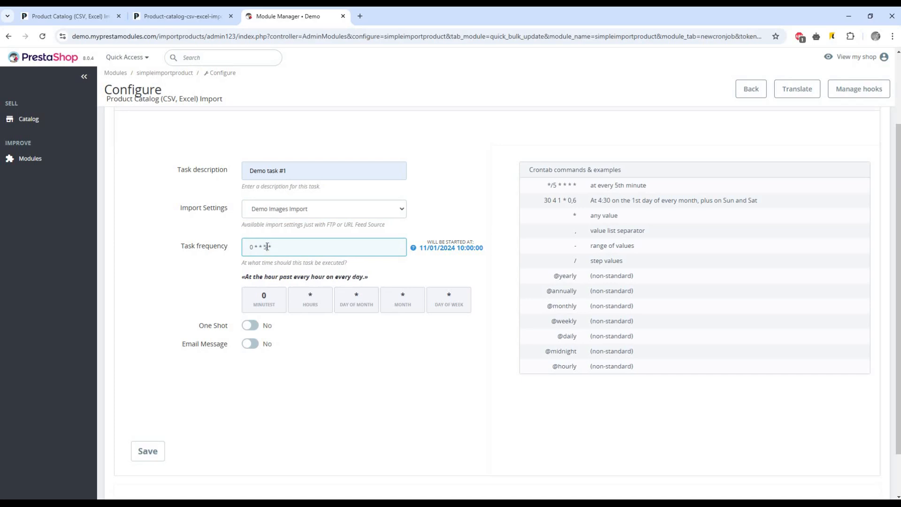
left_click(465, 234)
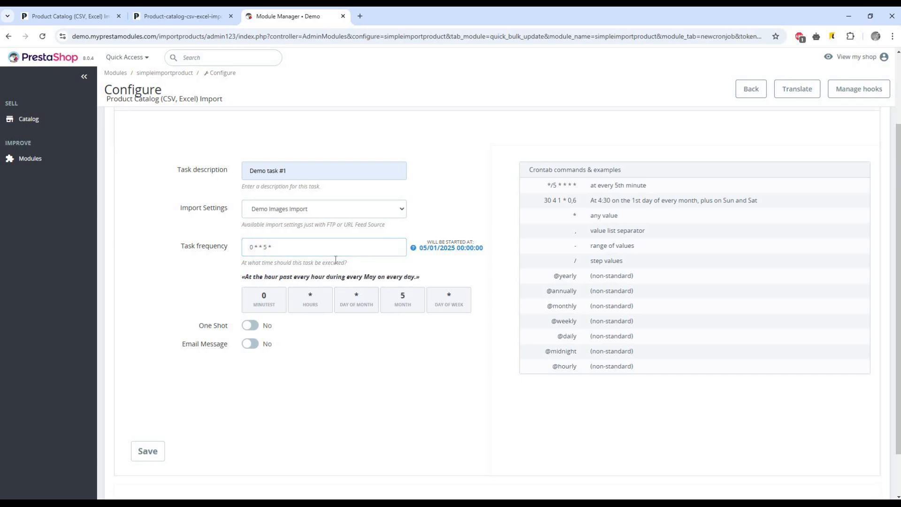
triple_click(256, 276)
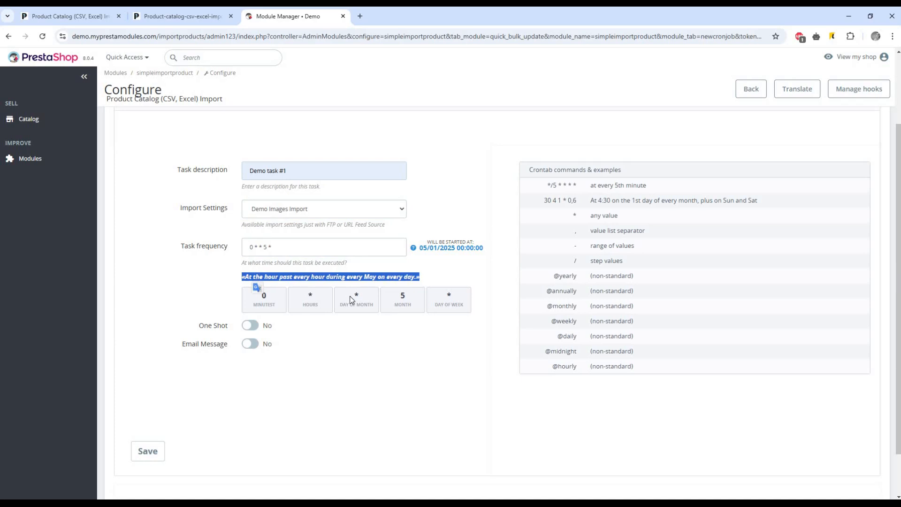
triple_click(395, 276)
double_click(256, 248)
type("5")
left_click_drag(255, 278, 367, 280)
left_click(291, 248)
double_click(265, 247)
type("*")
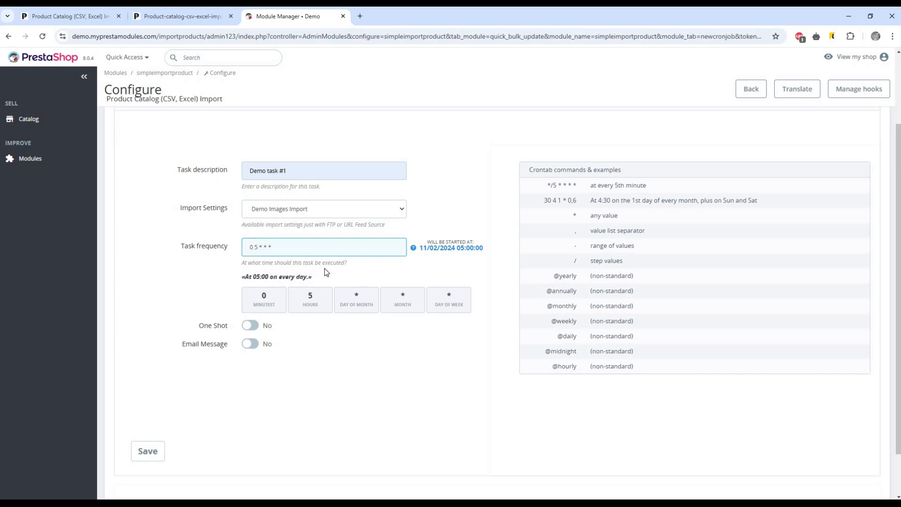
triple_click(290, 276)
left_click(349, 284)
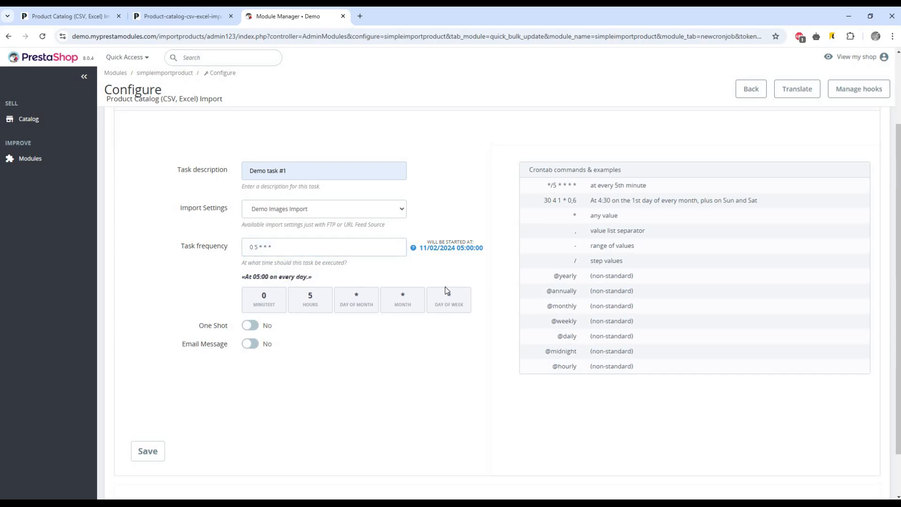
left_click_drag(530, 170, 628, 172)
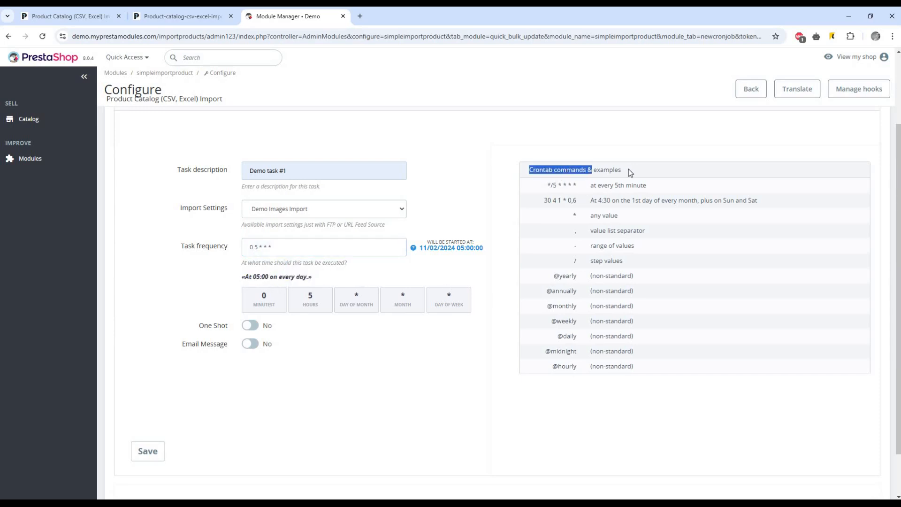
left_click(628, 169)
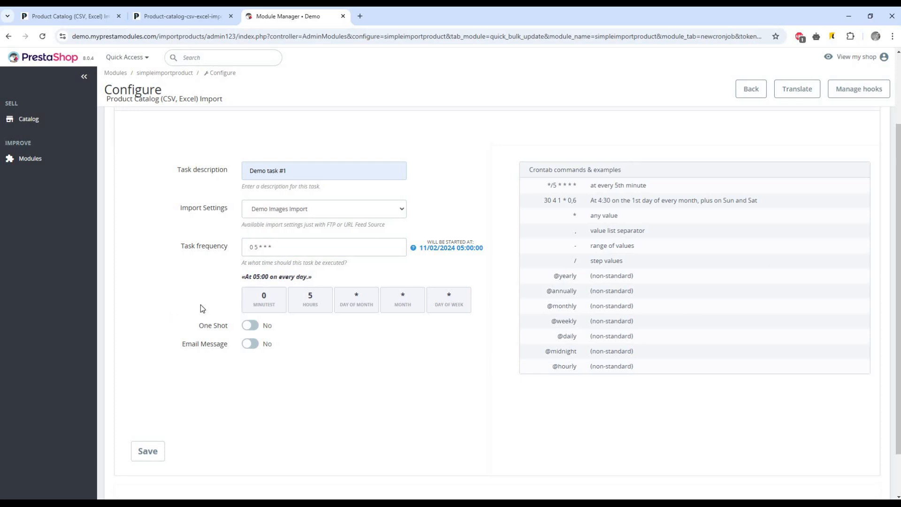
Leave the run-once and email report options off, and save the cron task
left_click(252, 330)
left_click(253, 329)
triple_click(215, 343)
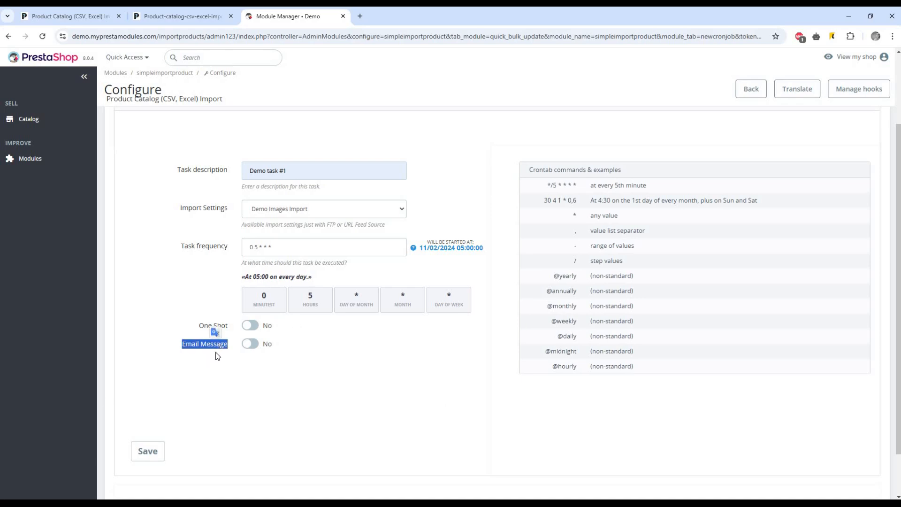
left_click(253, 350)
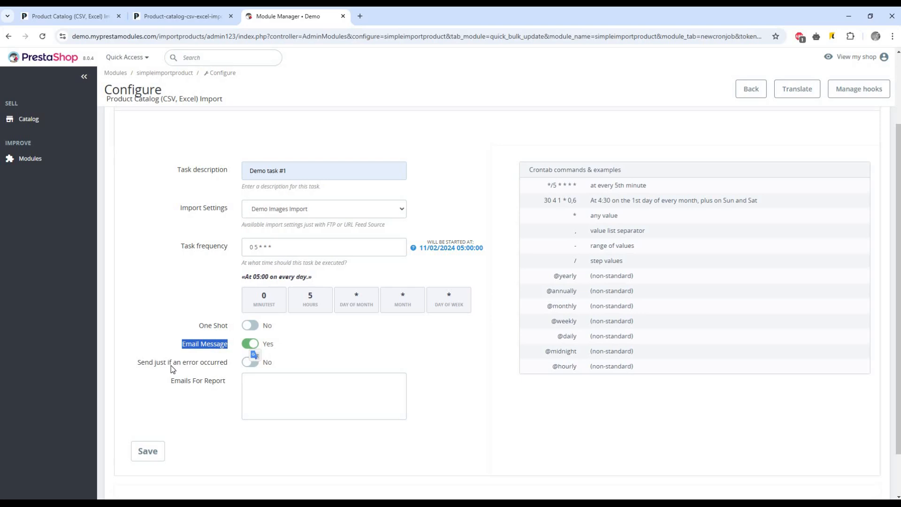
triple_click(198, 366)
left_click(253, 362)
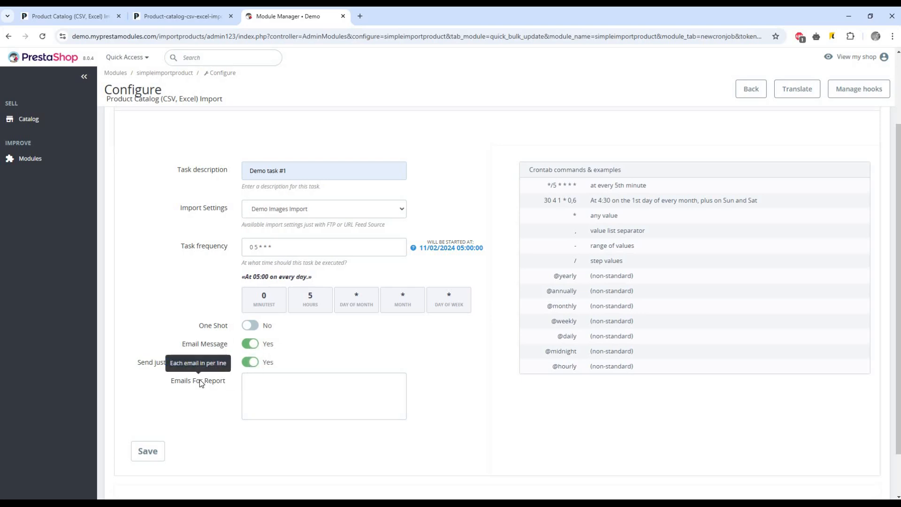
left_click(250, 344)
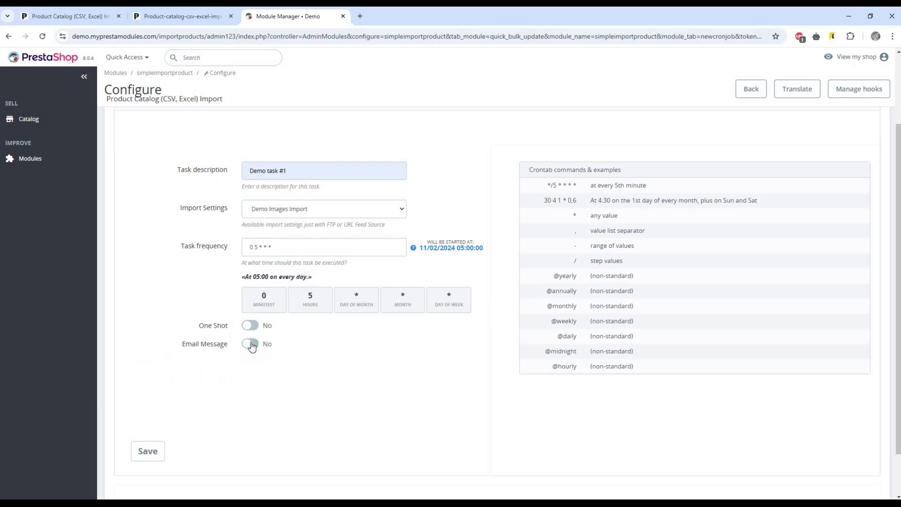
left_click(151, 453)
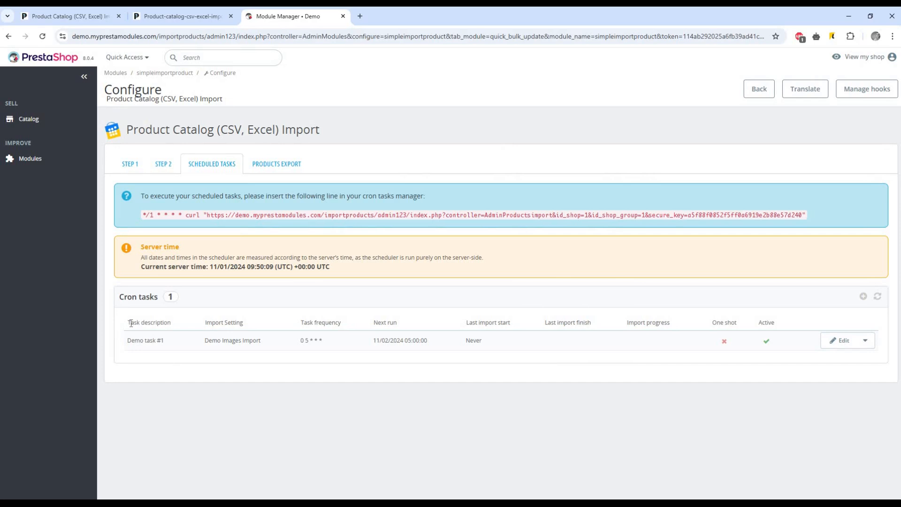
Highlight Demo task #1's description and confirm it is the only cron task listed
left_click_drag(127, 322, 185, 322)
left_click(151, 309)
triple_click(151, 296)
left_click(218, 298)
Highlight the cron command instructions and the server time explanation below the task list
left_click_drag(141, 196, 403, 199)
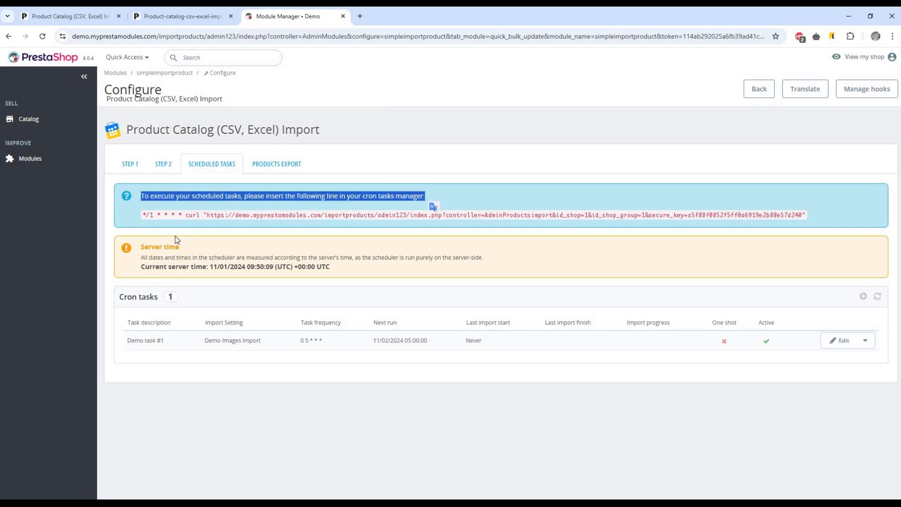
left_click_drag(141, 247, 519, 258)
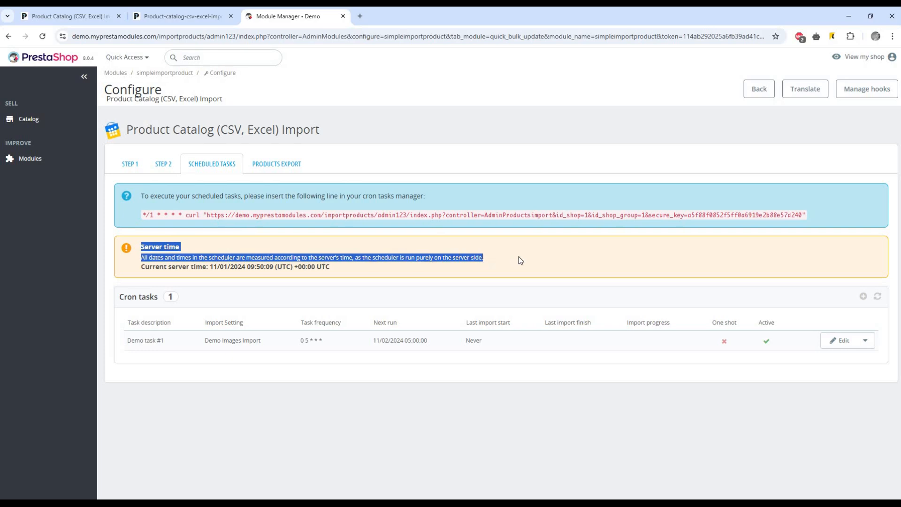
left_click(519, 257)
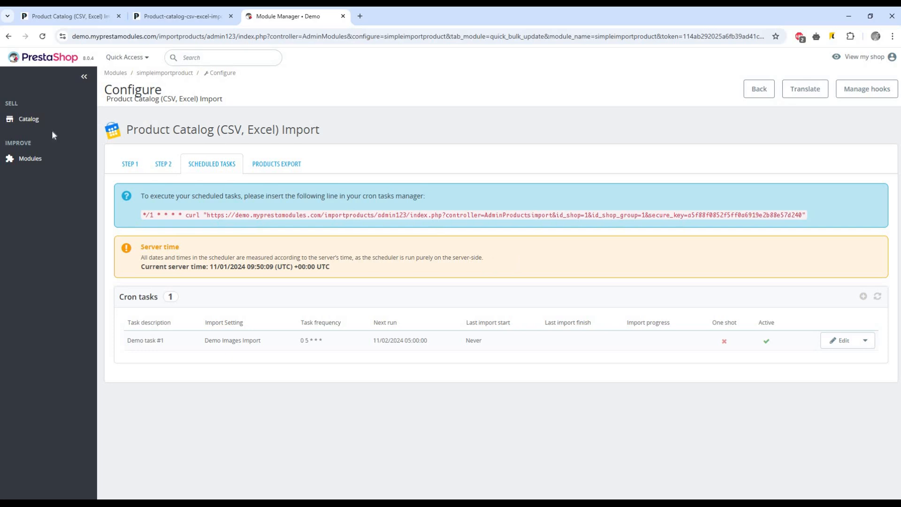
Go back to Step 1 and scroll through the six saved import settings and Support section
left_click(126, 166)
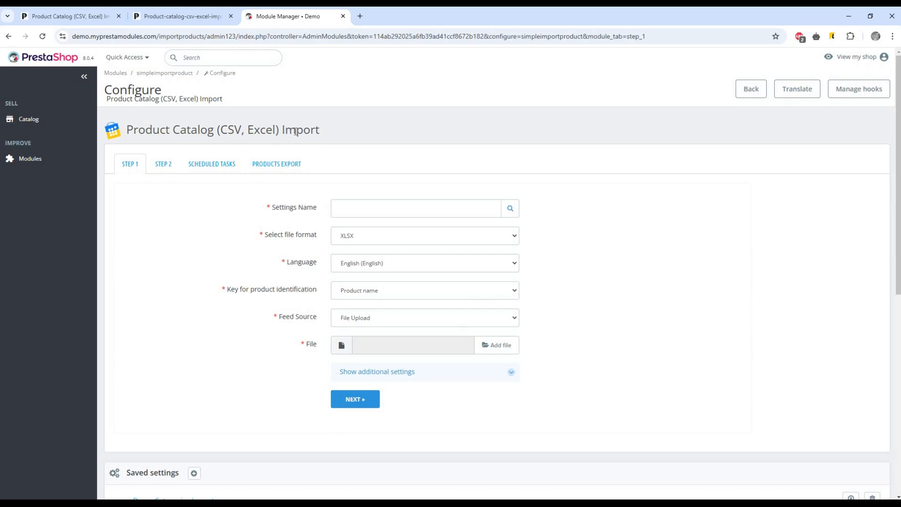
scroll(253, 235, "down", 8)
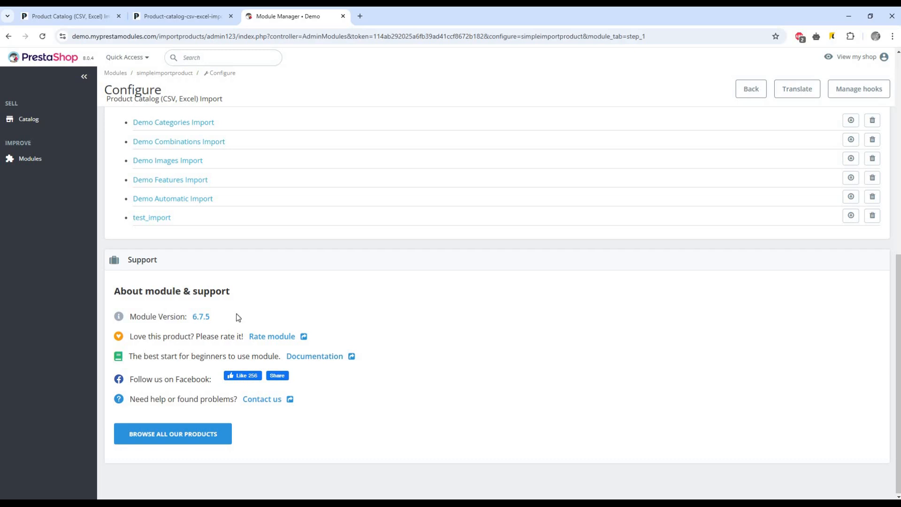
scroll(253, 365, "up", 1)
scroll(253, 364, "up", 2)
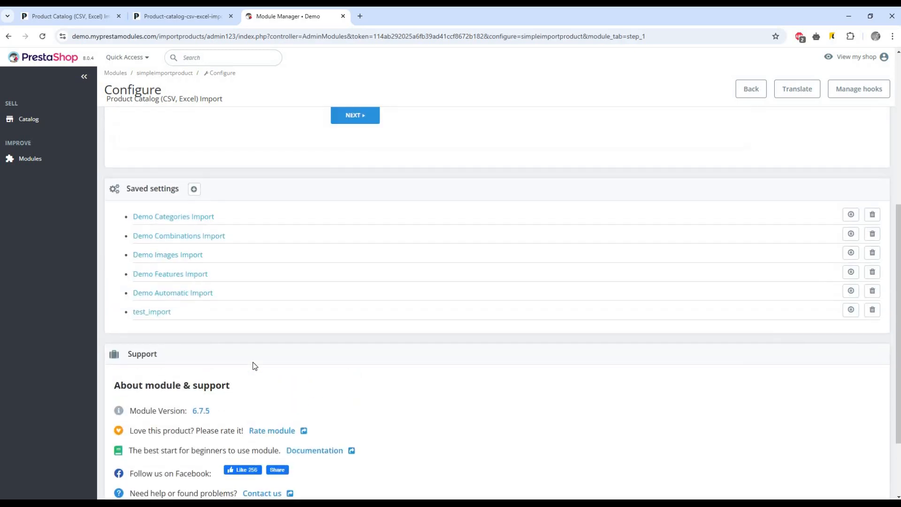
scroll(179, 422, "down", 2)
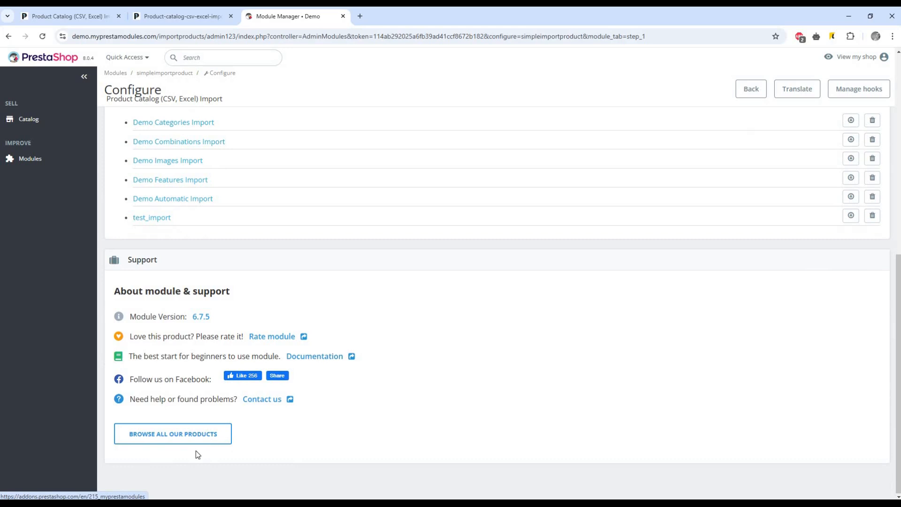
scroll(276, 373, "up", 7)
scroll(275, 373, "up", 1)
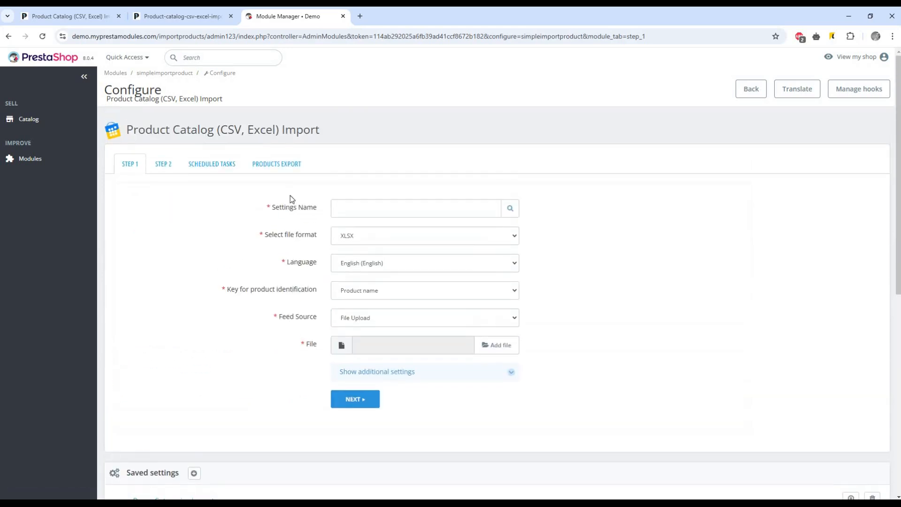